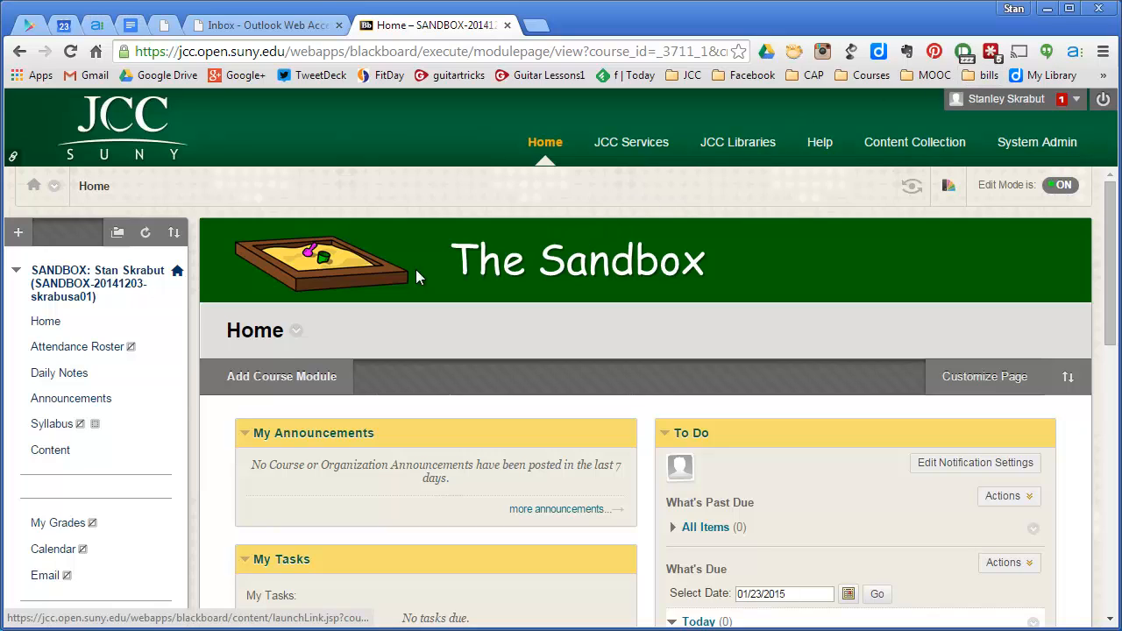
Open the week 1 content folder, add a Discussion Board link there and start creating a new forum for it.
click(50, 450)
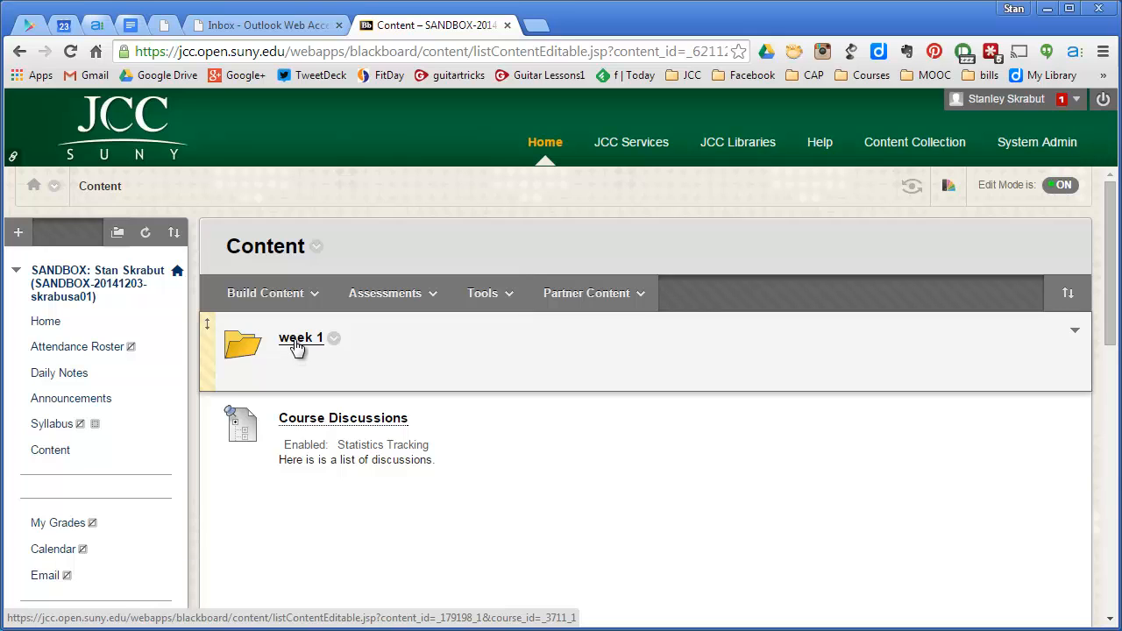
click(296, 344)
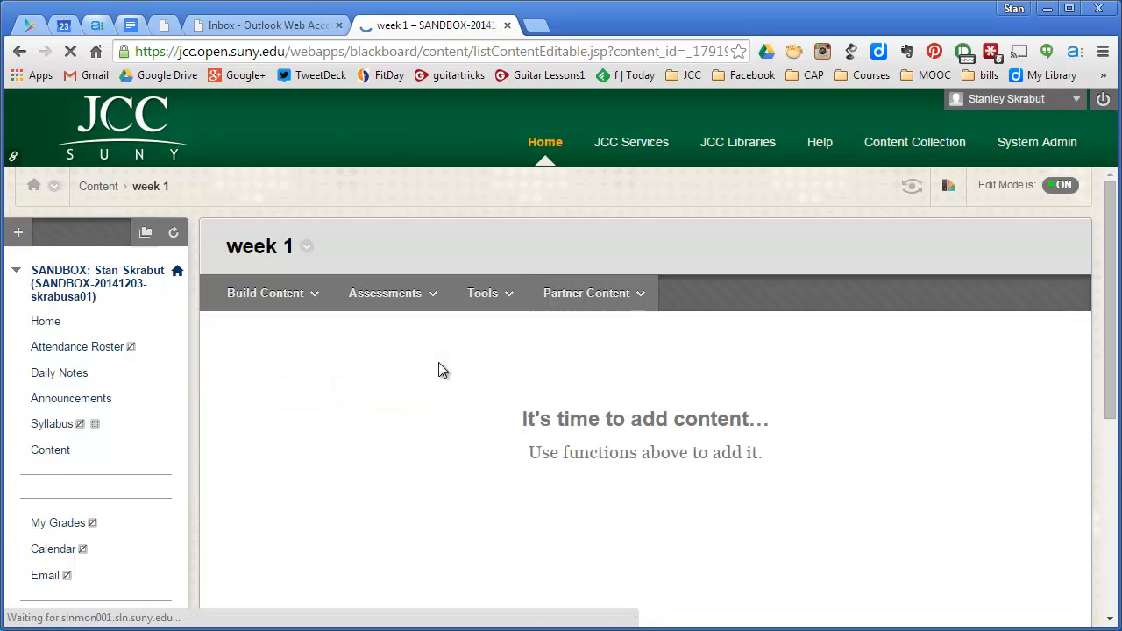
click(493, 295)
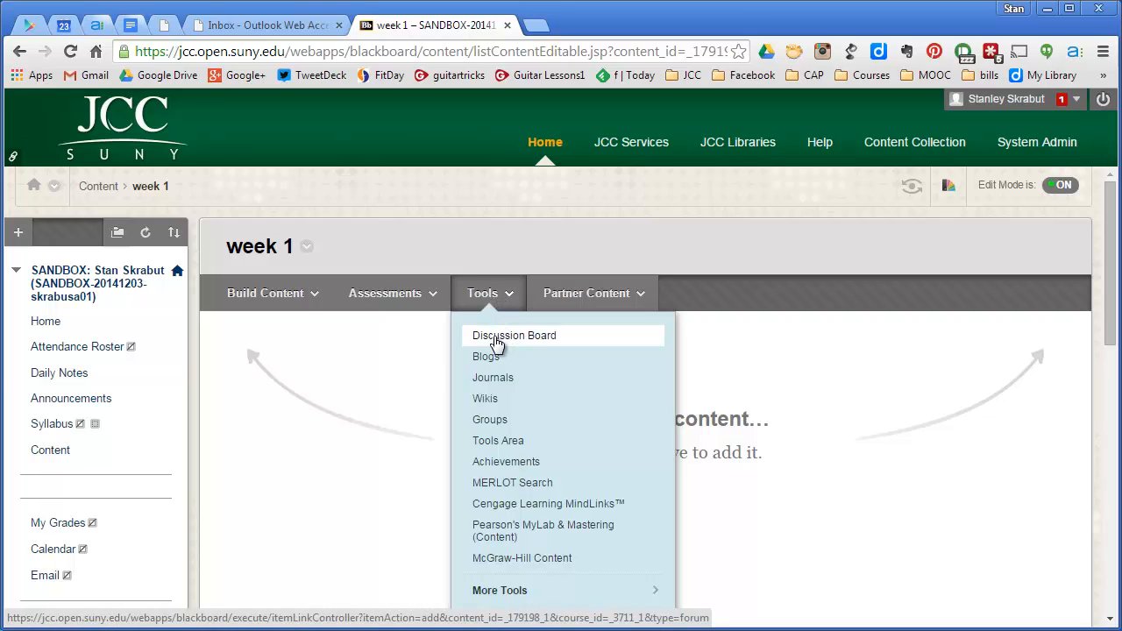
click(496, 341)
scroll(652, 398, down, 1)
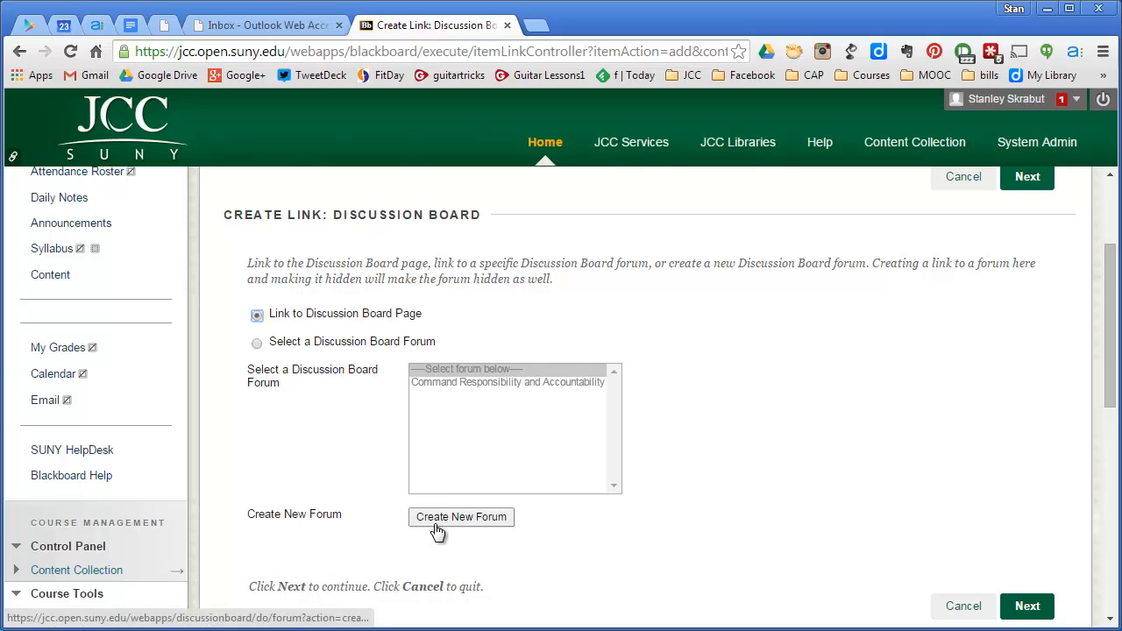
scroll(660, 450, down, 1)
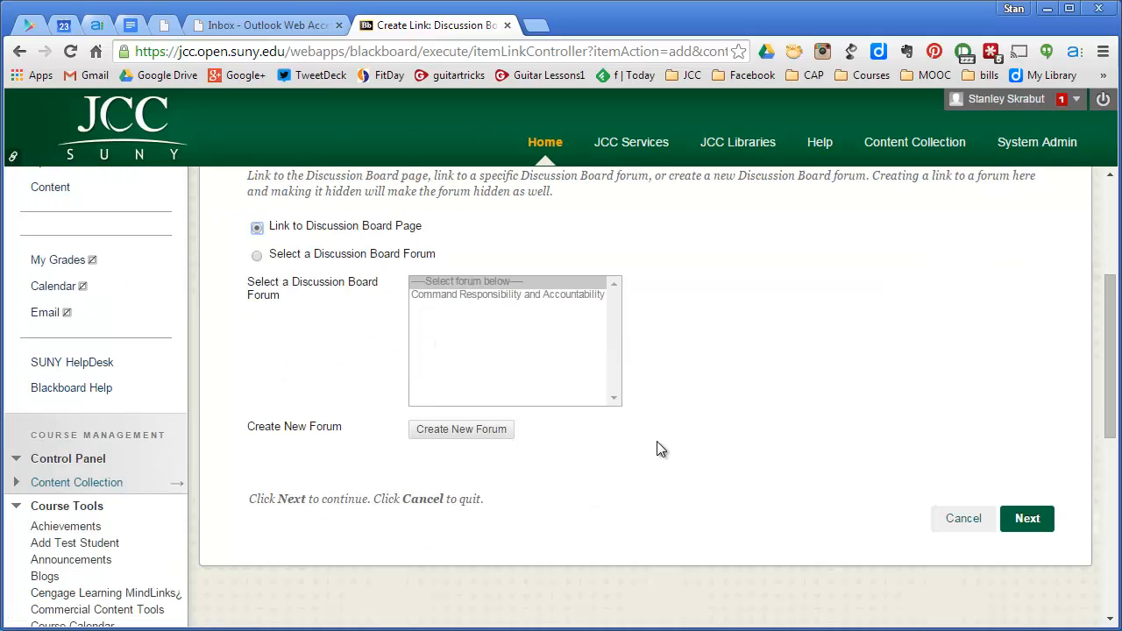
click(449, 430)
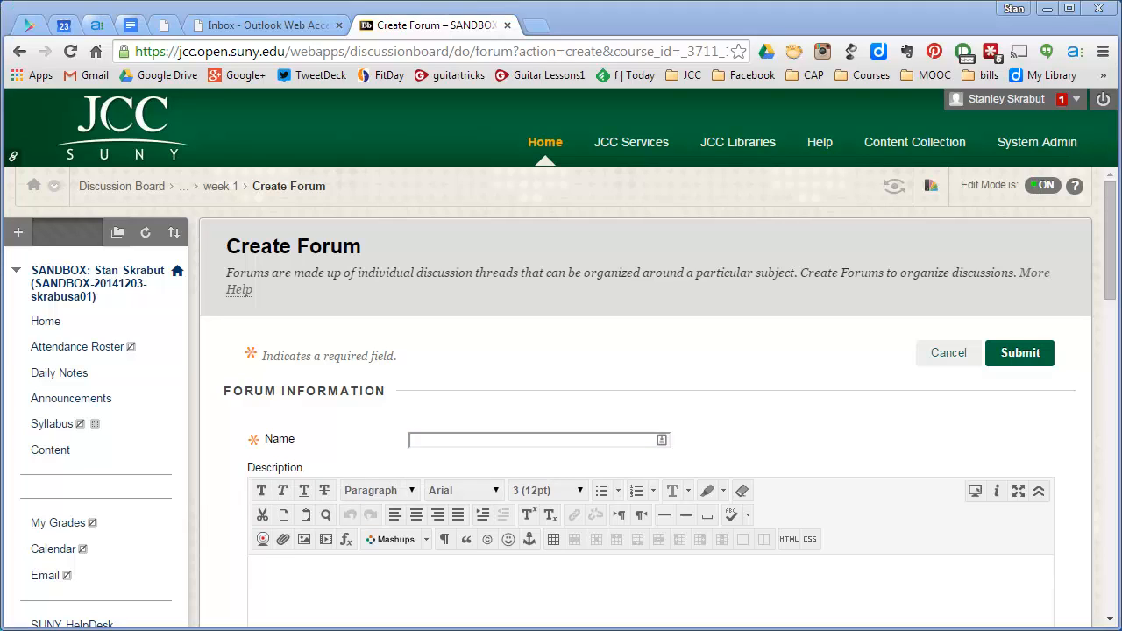
Name the forum Staff Development and enter the discussion instructions as its description, beginning "Read the student guide section on Staff Development.".
click(426, 434)
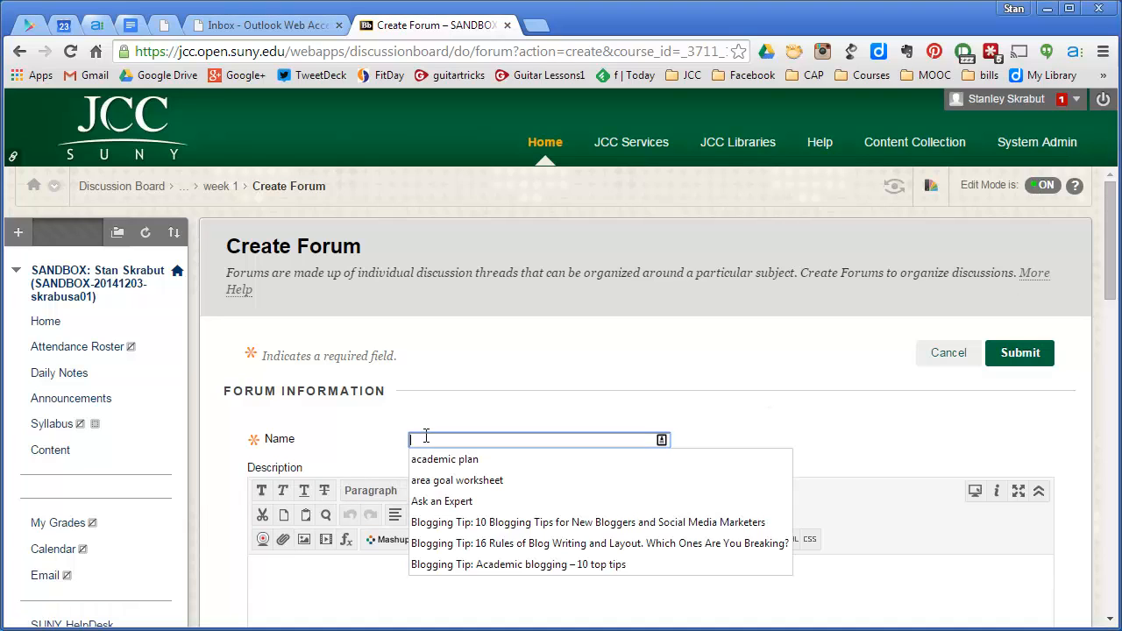
text(Staff Development)
scroll(359, 443, down, 2)
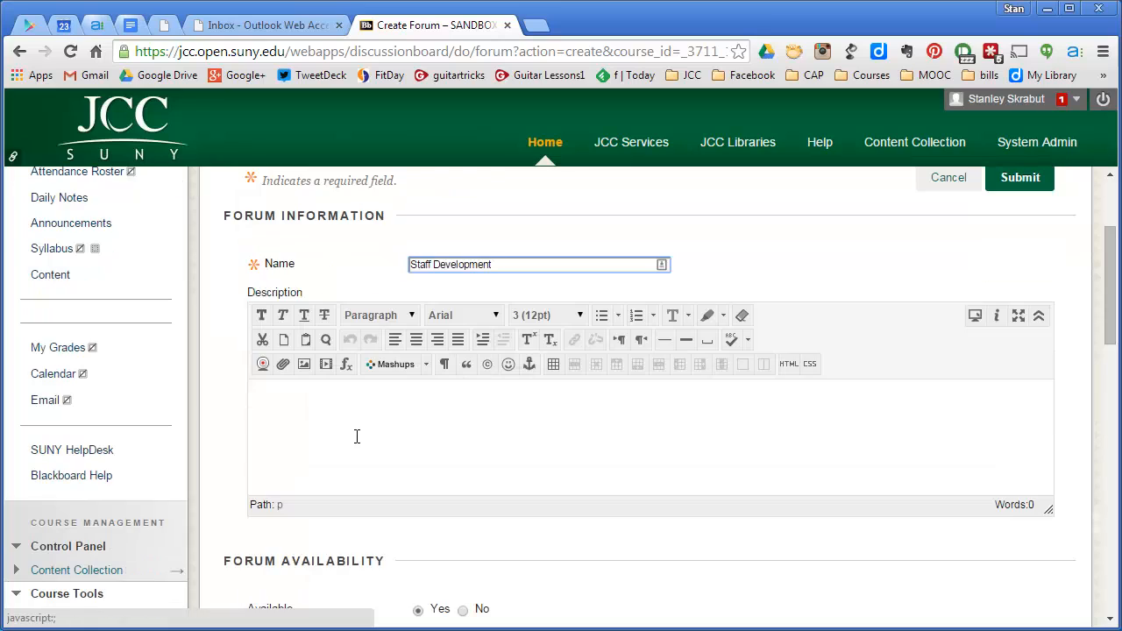
click(311, 392)
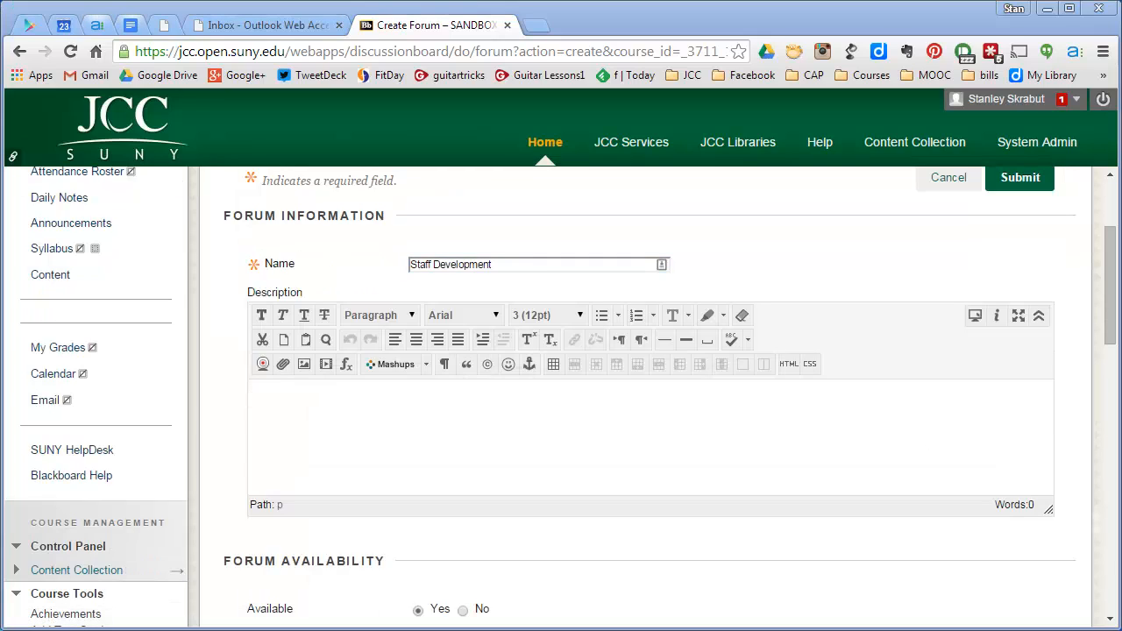
click(348, 418)
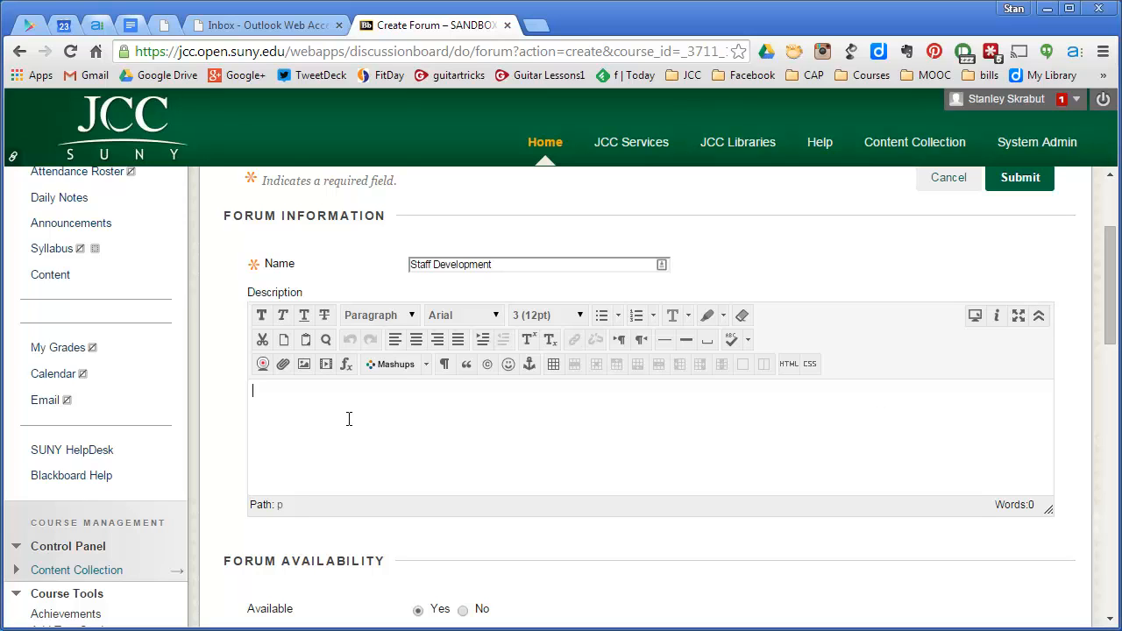
text(Read the student guide section on Staff Development. For your initial post provide the following: 3 insights from your reading (provide something new, interesting, unexpected, etc. based on your reading) Include a resource that you like external to the course that adds to the course. Include how you will apply what you have read to your role as a commander. Once complete, please add to the discussion by reading what others have posted and respond to them. Feel free to challenge the discussions and add to them, always be polite and respectful.)
Split the forum description into separate paragraphs for the introduction, the three post requirements and the closing reply instructions.
click(760, 391)
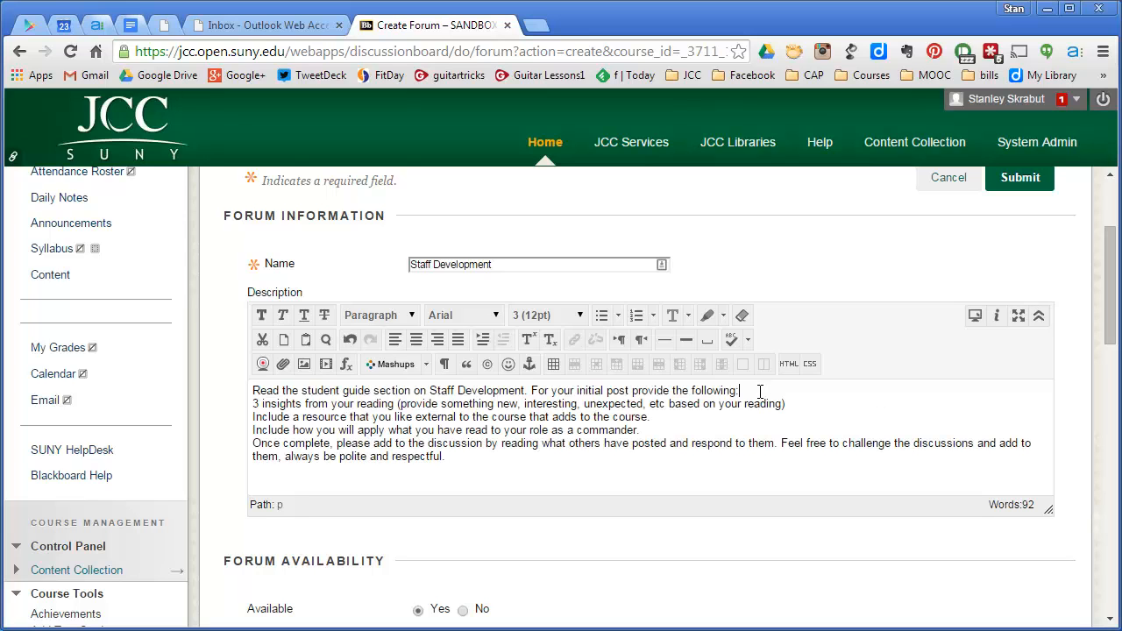
key(Return)
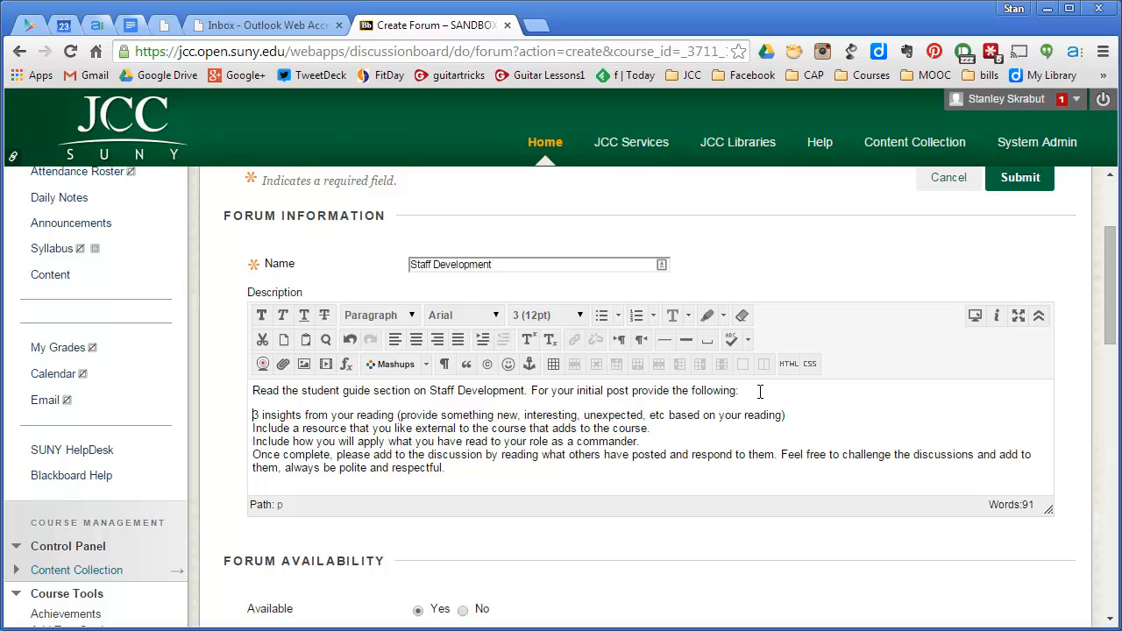
key(End)
key(Delete)
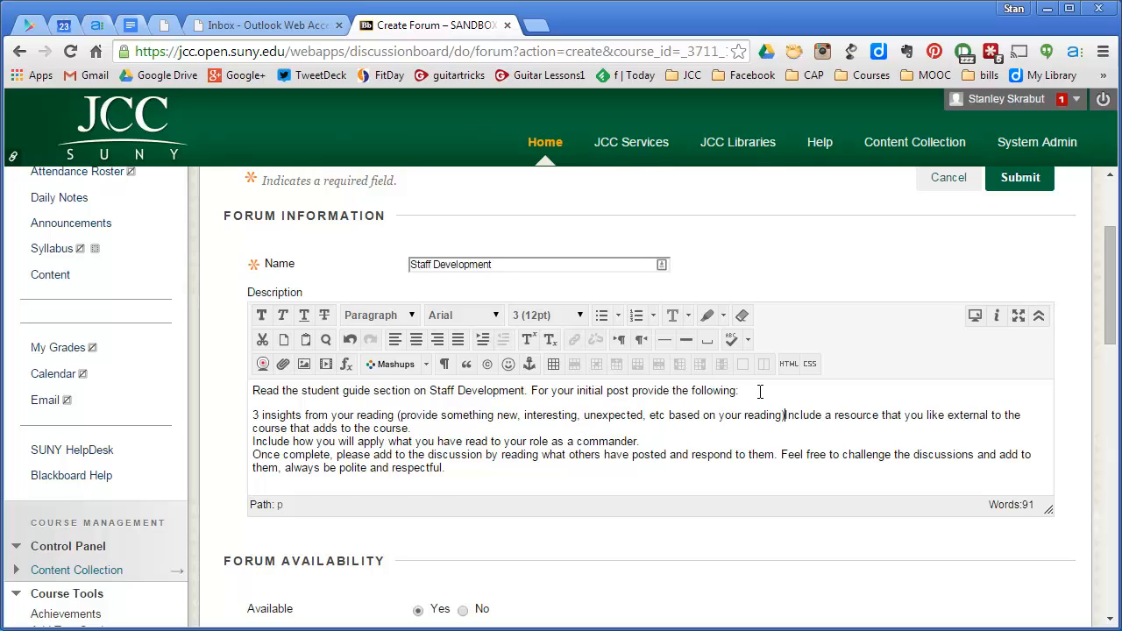
key(Return)
key(End)
key(Delete)
key(Return)
key(End)
key(Delete)
key(Return)
Allow members to subscribe to the forum with the body of the post included in the email, and submit the forum.
scroll(617, 425, down, 1)
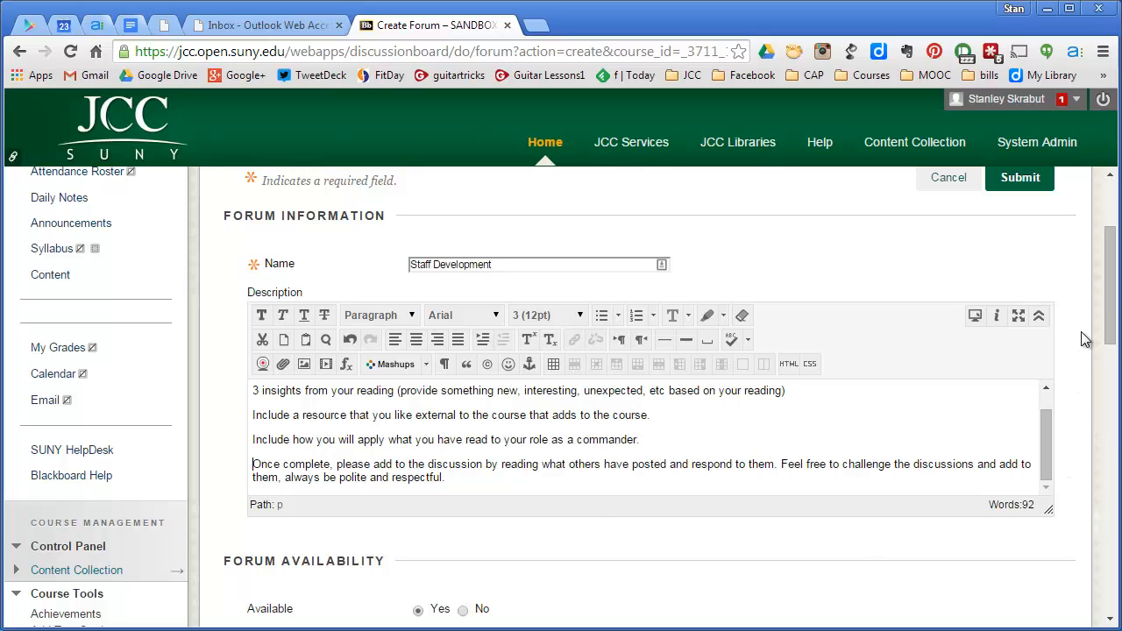
drag(1110, 326, 1110, 399)
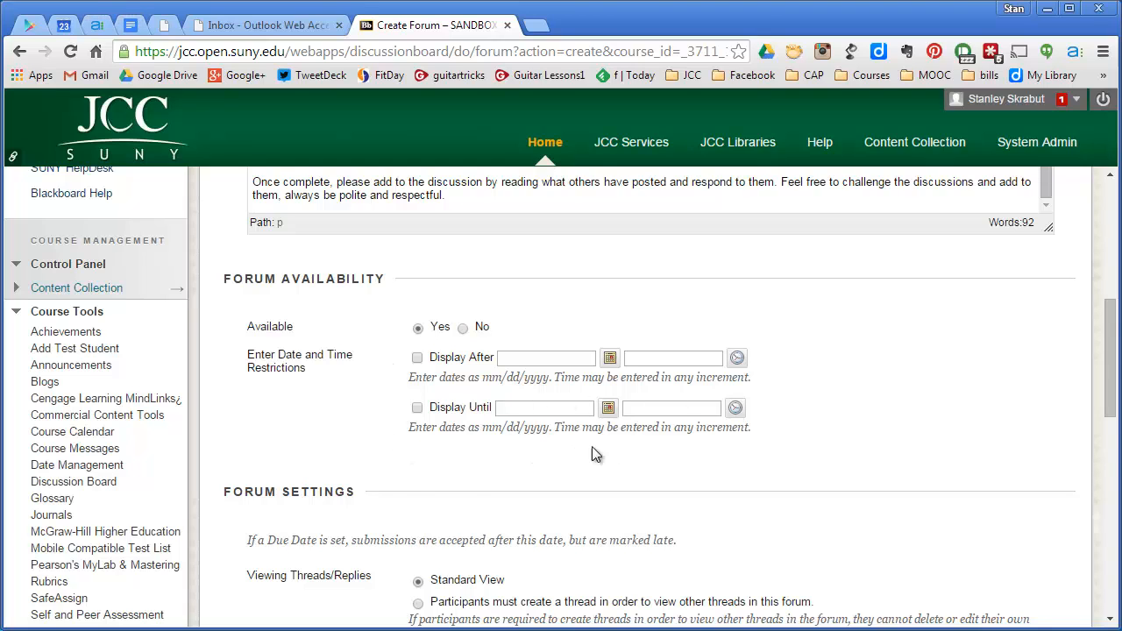
scroll(592, 446, down, 3)
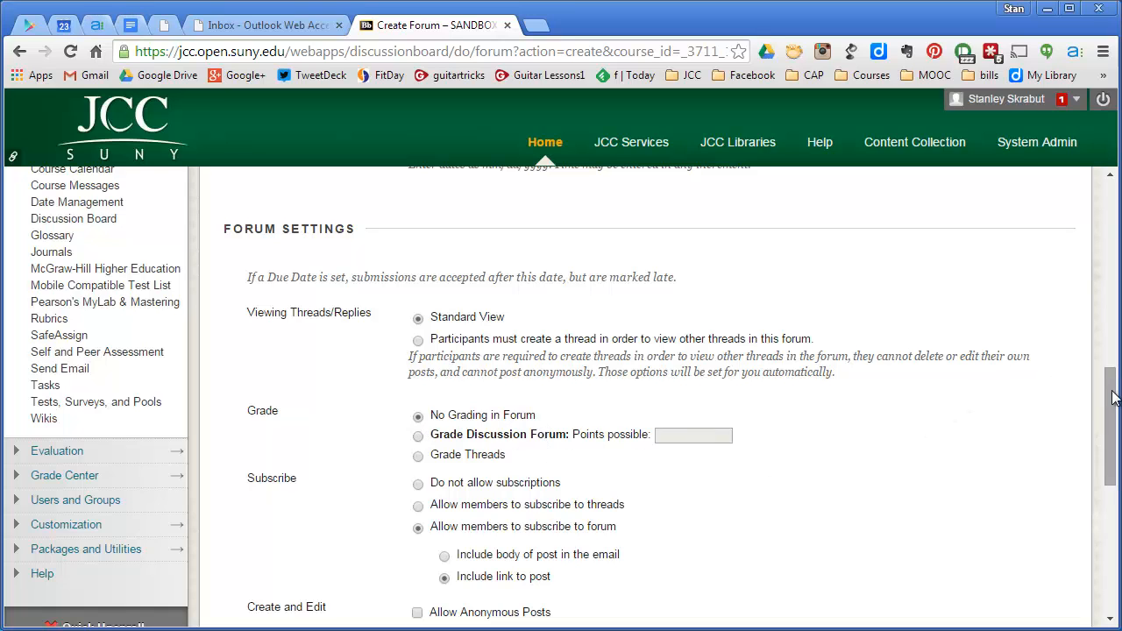
drag(1112, 397, 1111, 434)
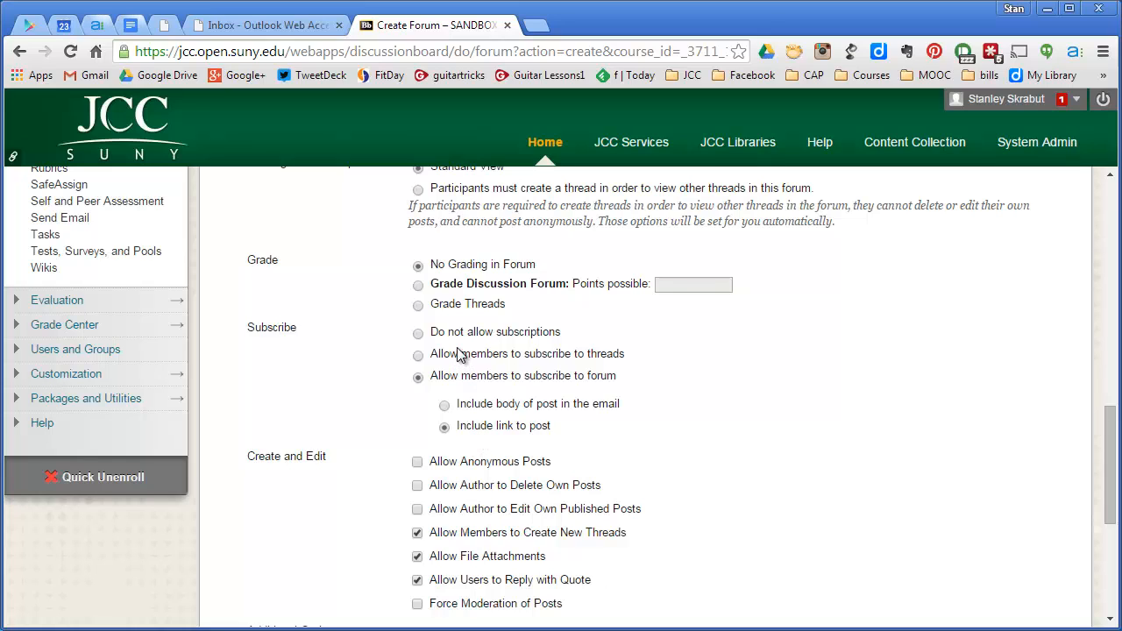
click(419, 334)
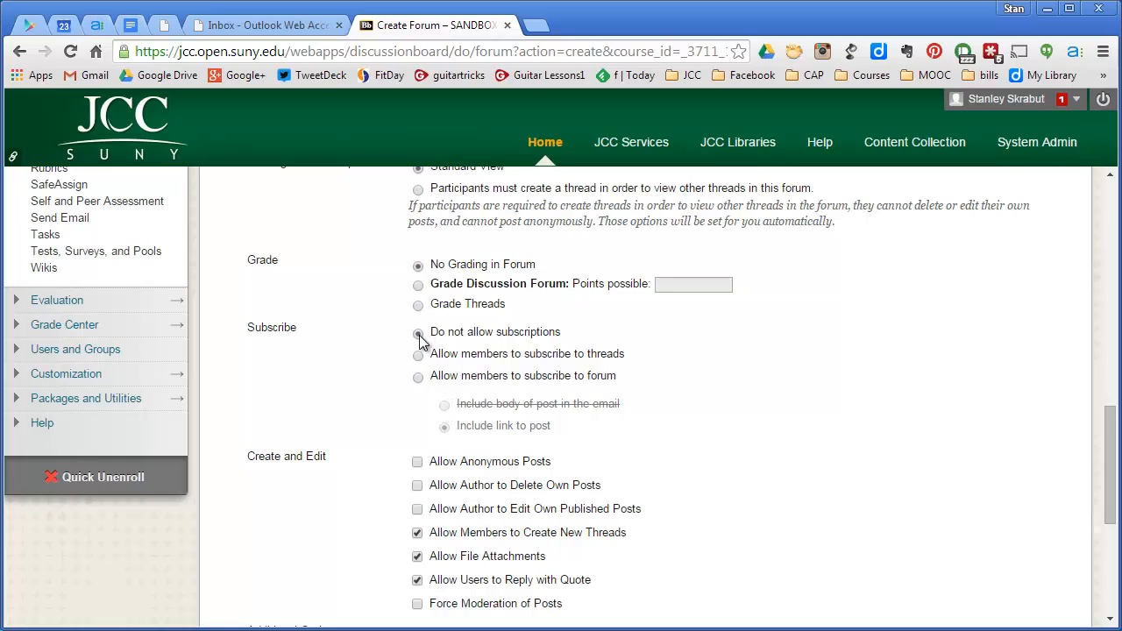
click(418, 376)
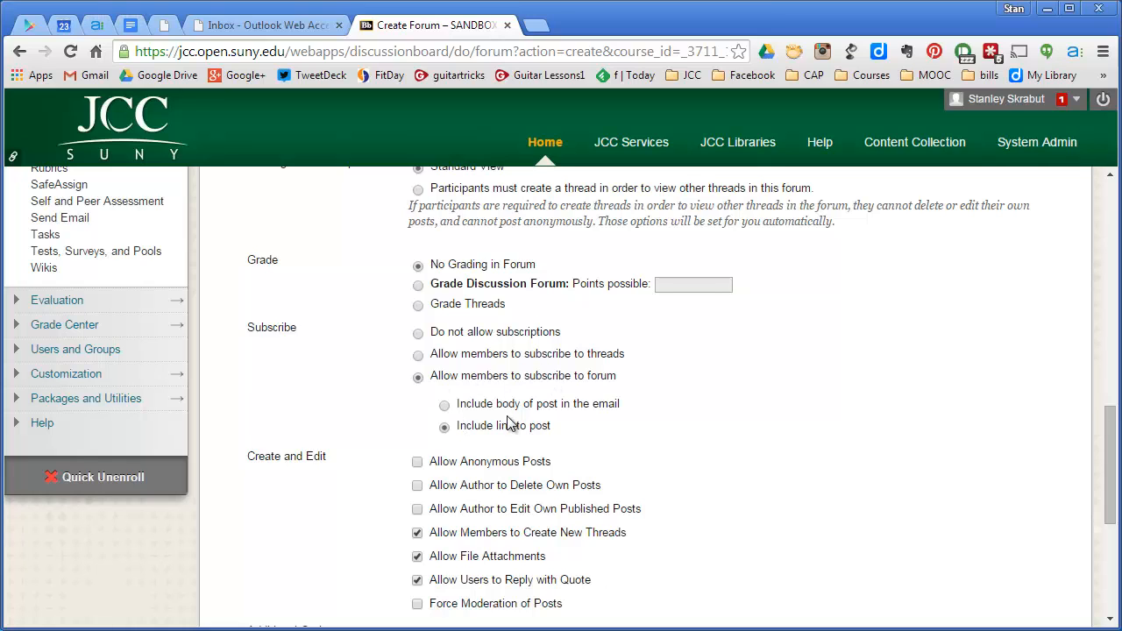
click(445, 405)
scroll(570, 417, down, 1)
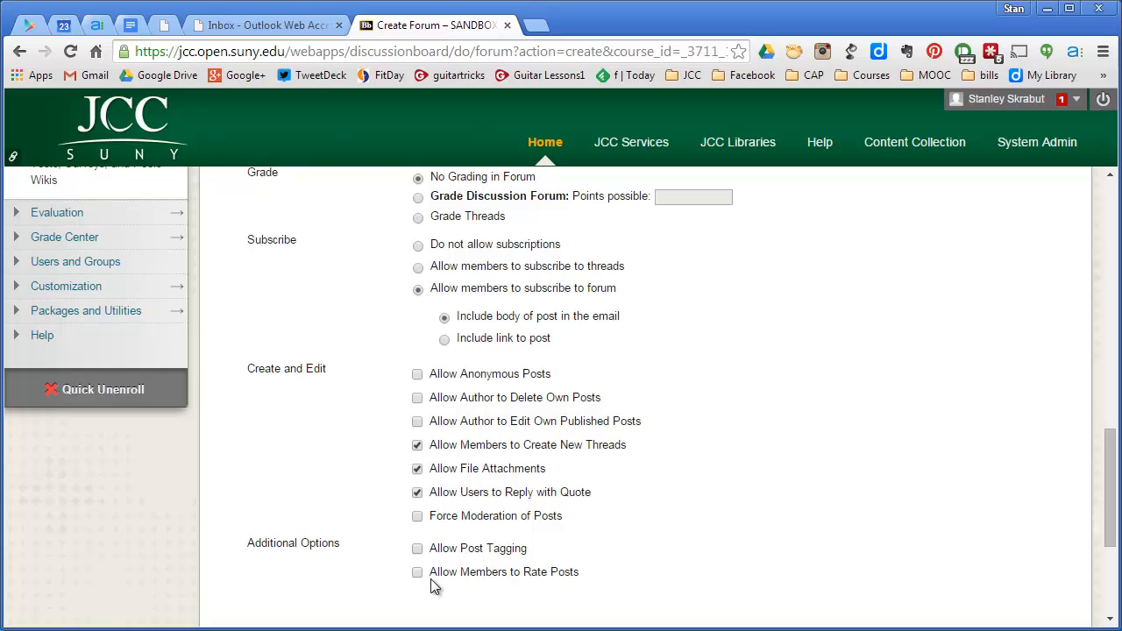
scroll(684, 504, down, 2)
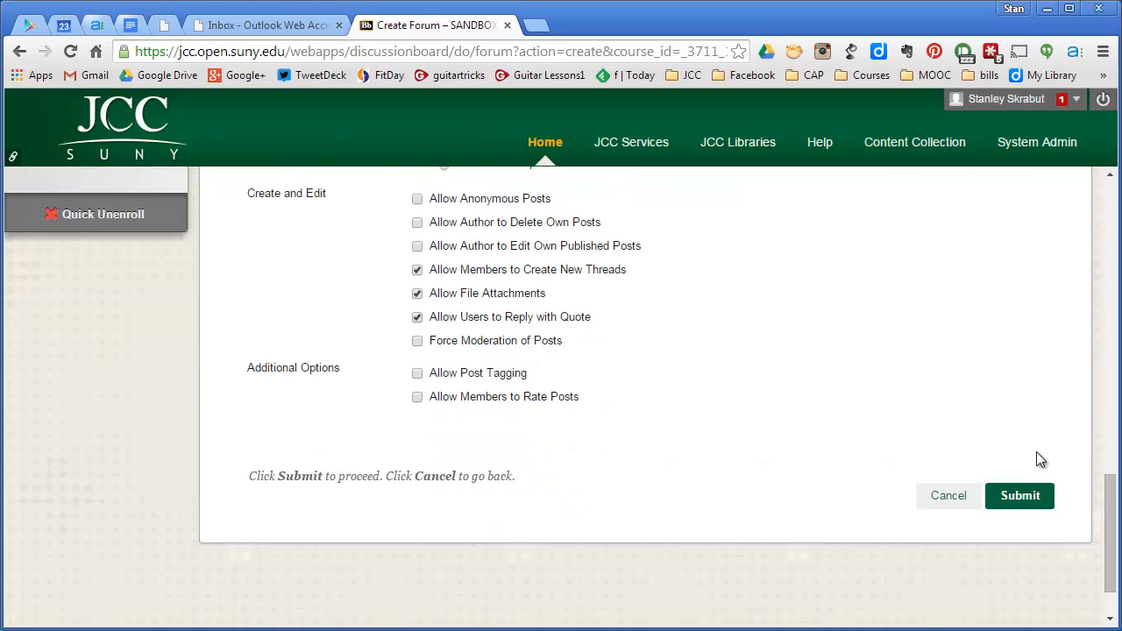
click(1020, 497)
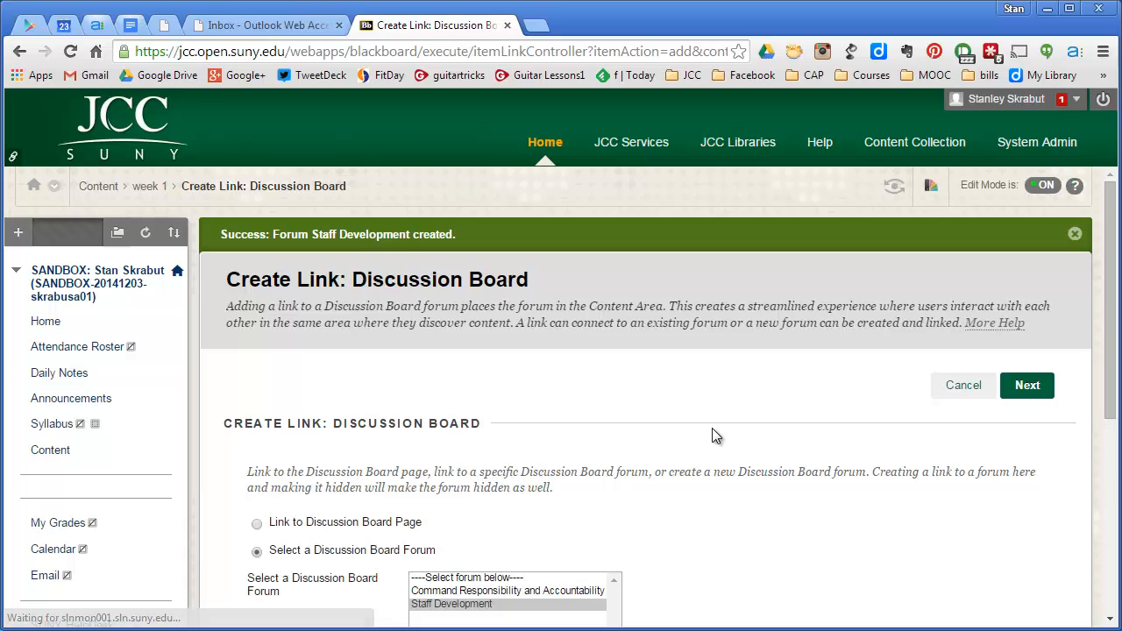
Choose the Staff Development forum as the target of the discussion board link and continue to the link's properties.
scroll(711, 428, down, 2)
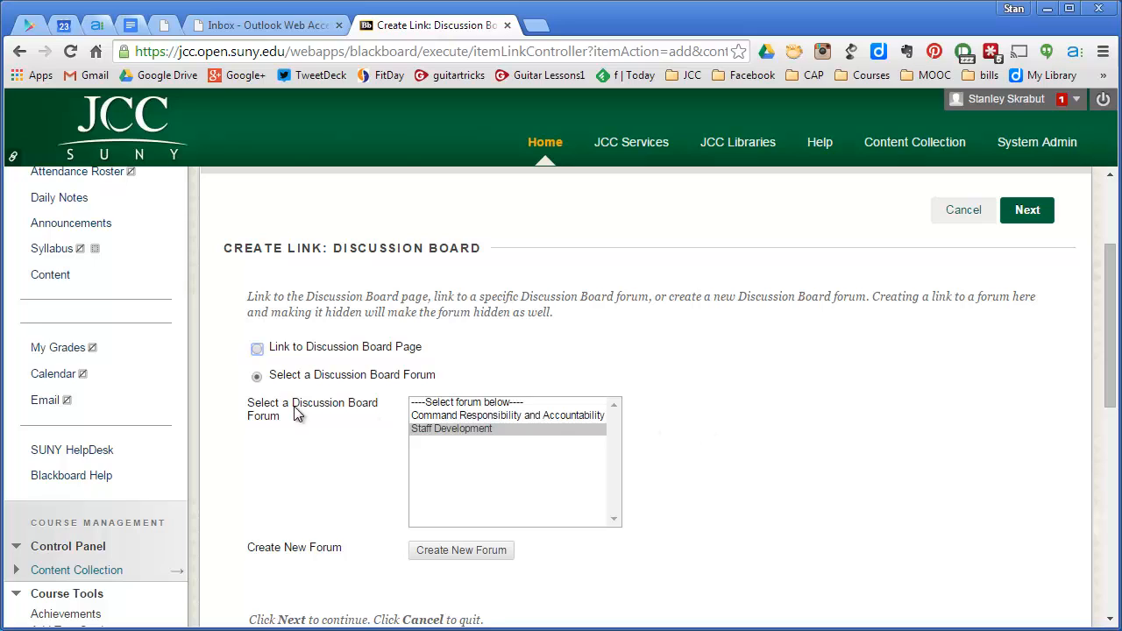
click(462, 428)
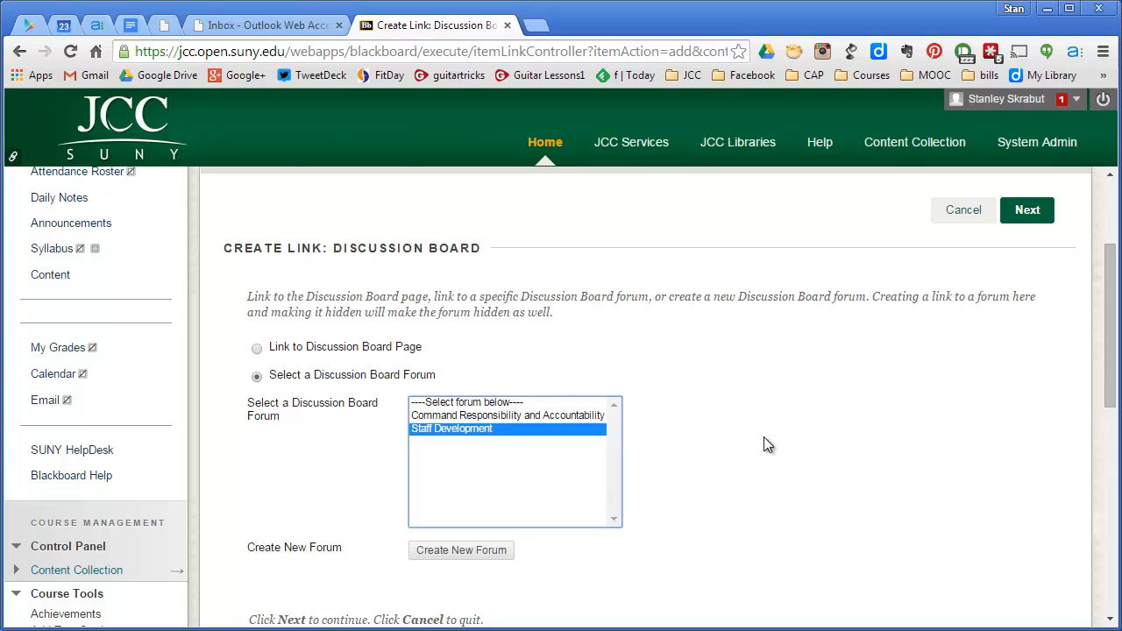
scroll(763, 439, down, 2)
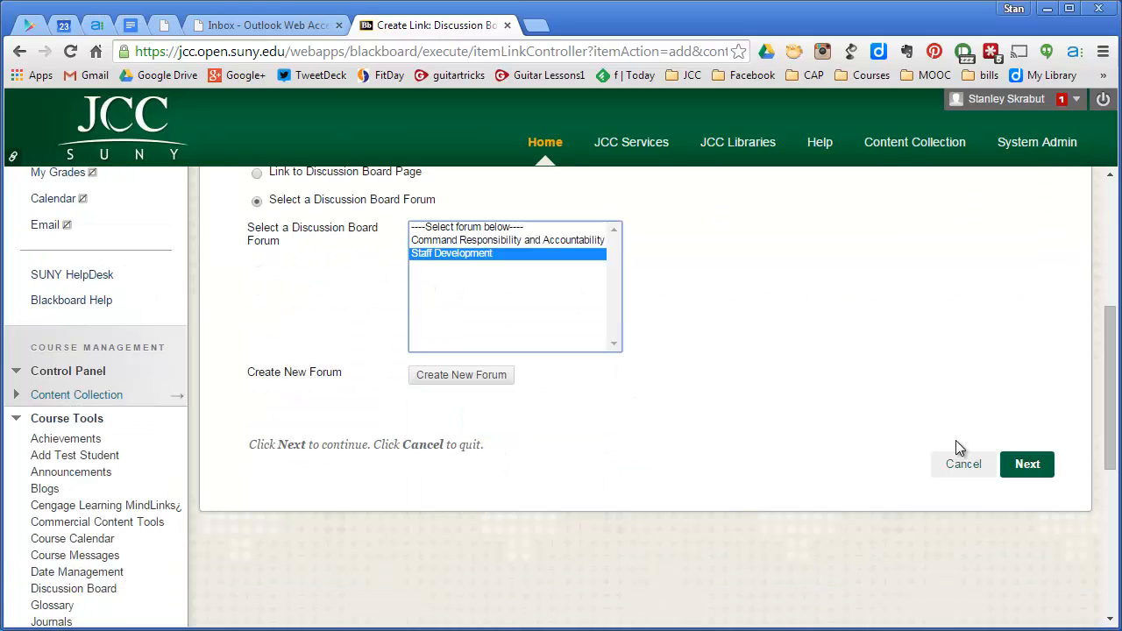
click(1027, 466)
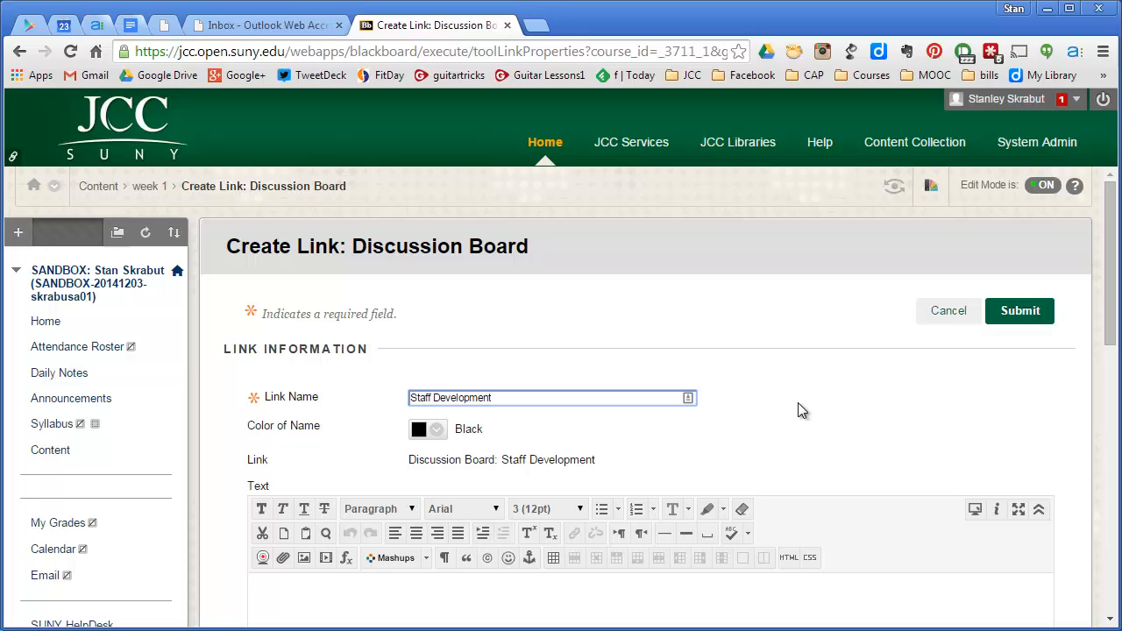
Enter the discussion instructions as the link's text, beginning "Read the student guide section on Staff Development.".
scroll(840, 388, down, 2)
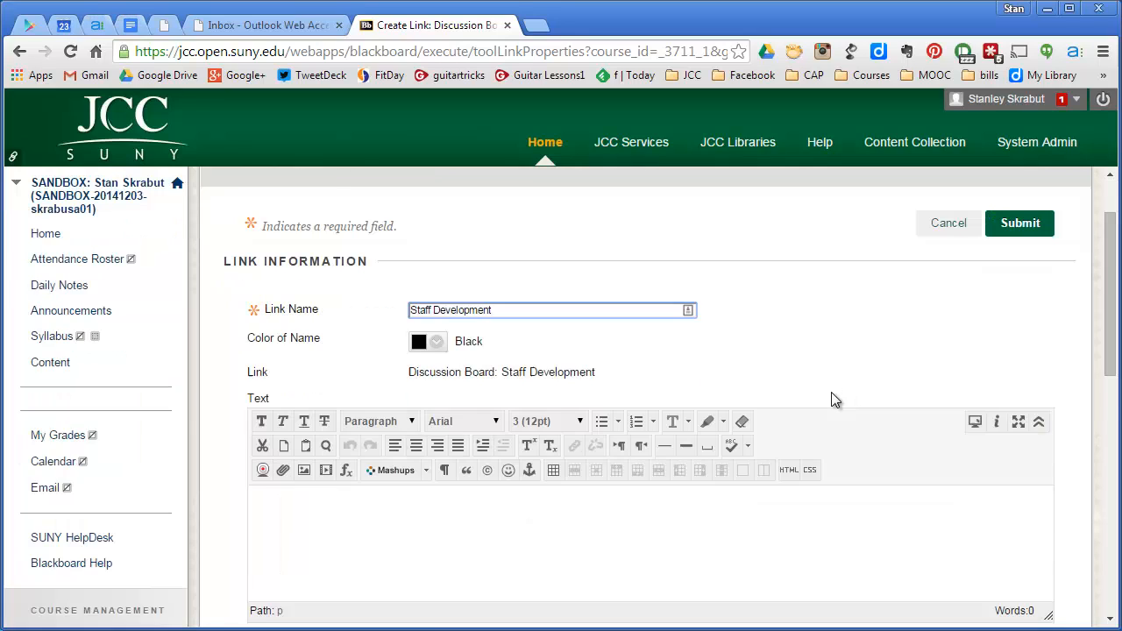
click(491, 415)
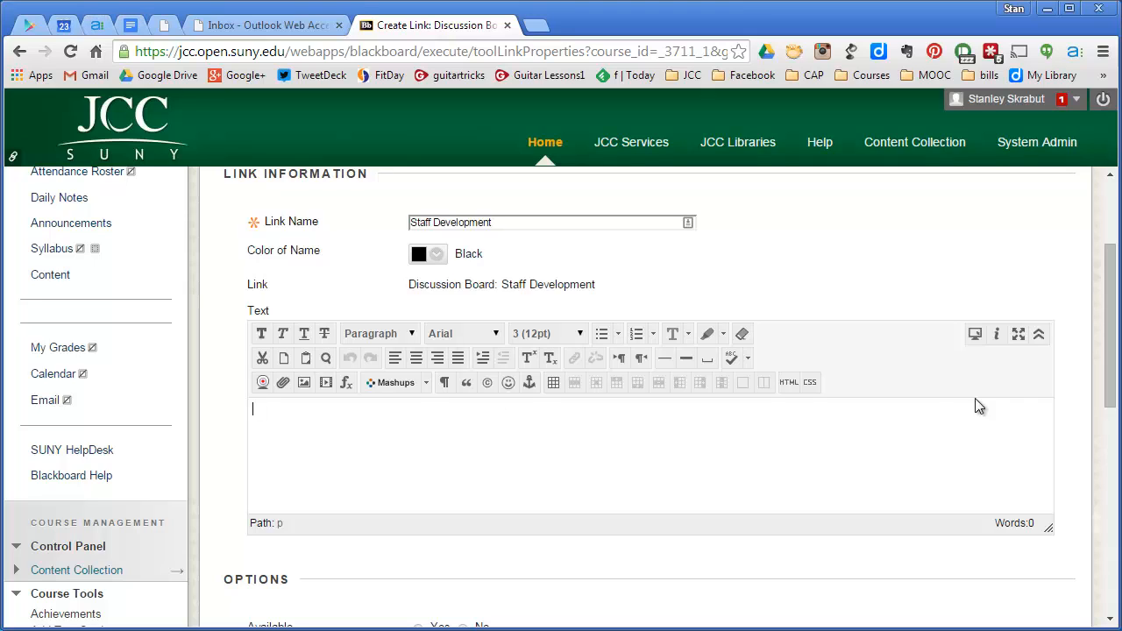
text(Read the student guide section on Staff Development. For your initial post provide the following: 3 insights from your reading (provide something new, interesting, unexpected, etc based on your reading) Include a resource that you like external to the course that adds to the course. Include how you will apply what you have read to your role as a commander. Once complete, please add to the discussion by reading what others have posted and respond to them. Feel free to challenge the discussions and add to them, always be polite and respectful.)
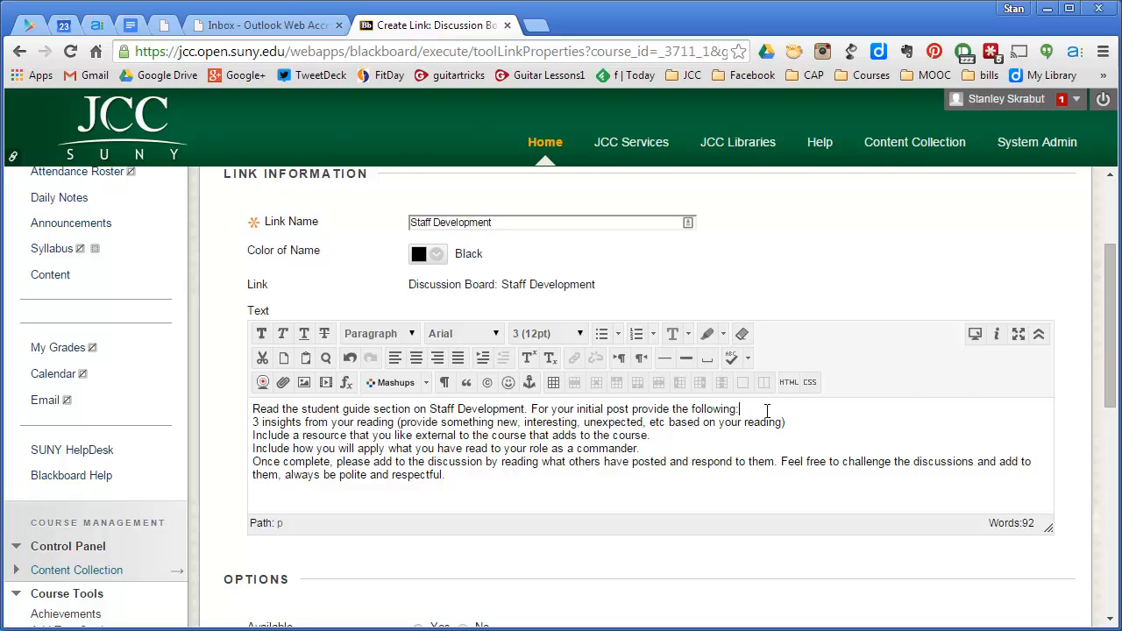
Break the link's text into separate paragraphs after the introduction and after each of the three post requirements.
key(Delete)
key(Return)
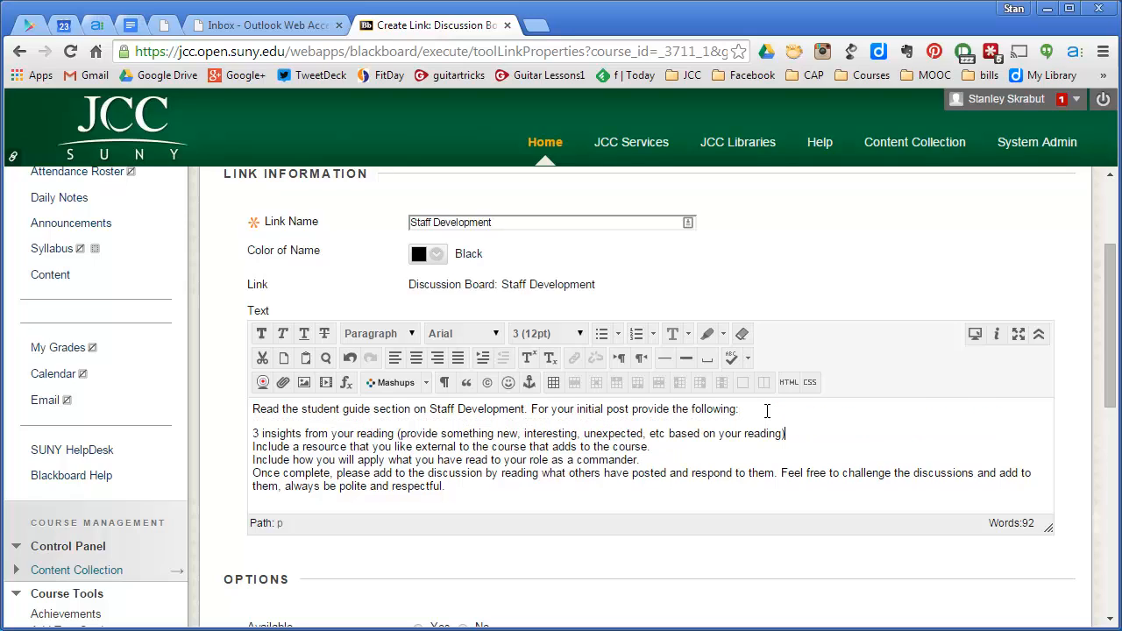
key(Delete)
key(Return)
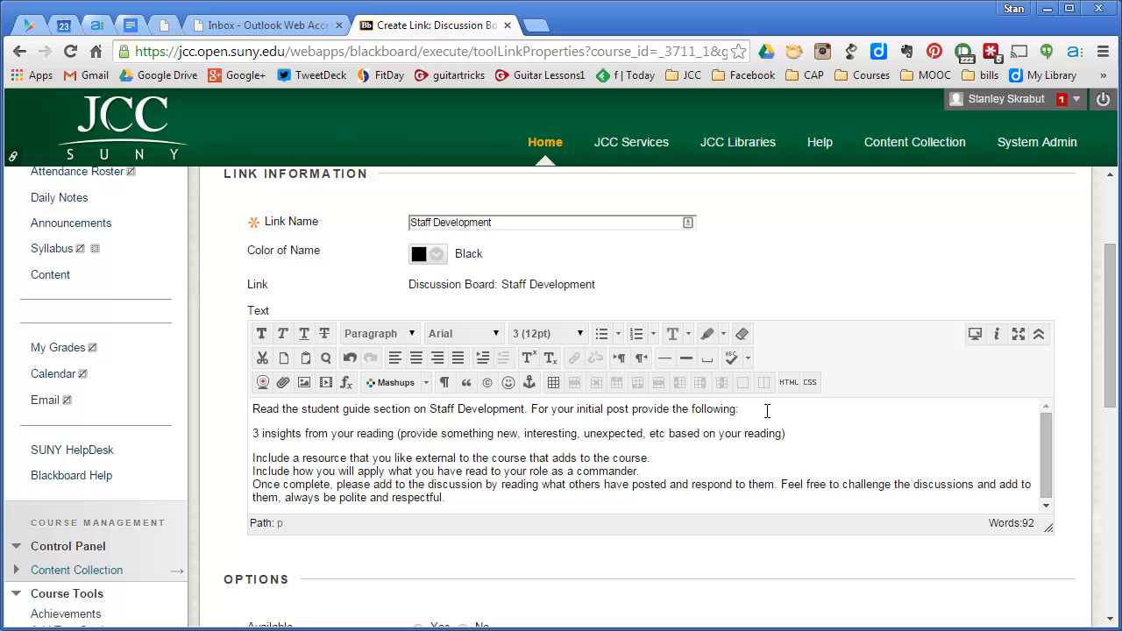
key(Delete)
key(Return)
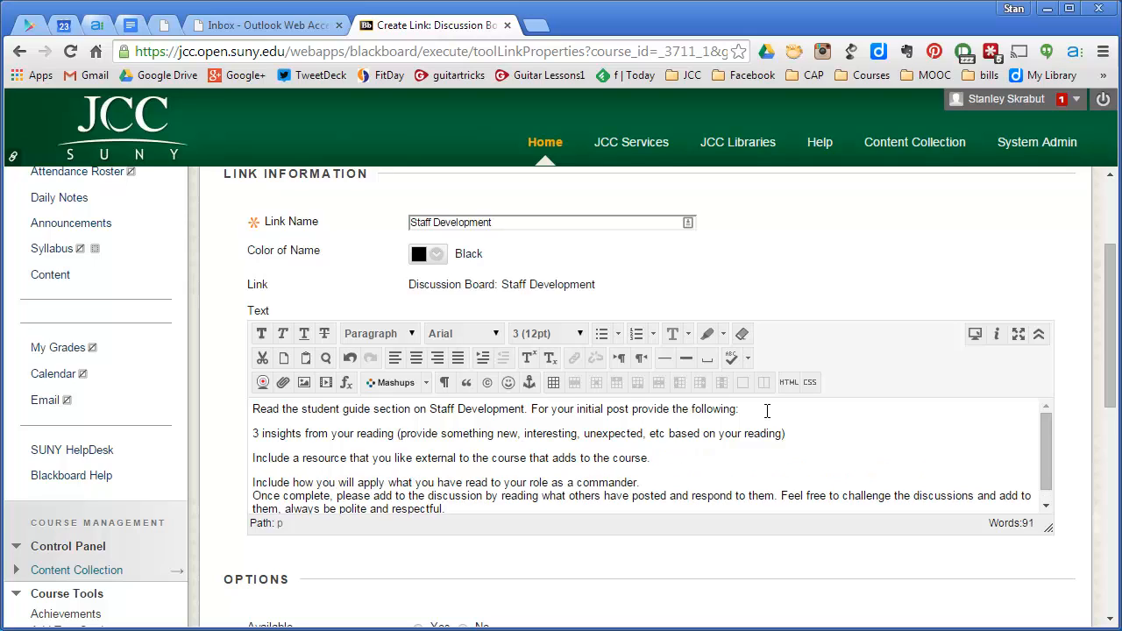
key(Delete)
key(Return)
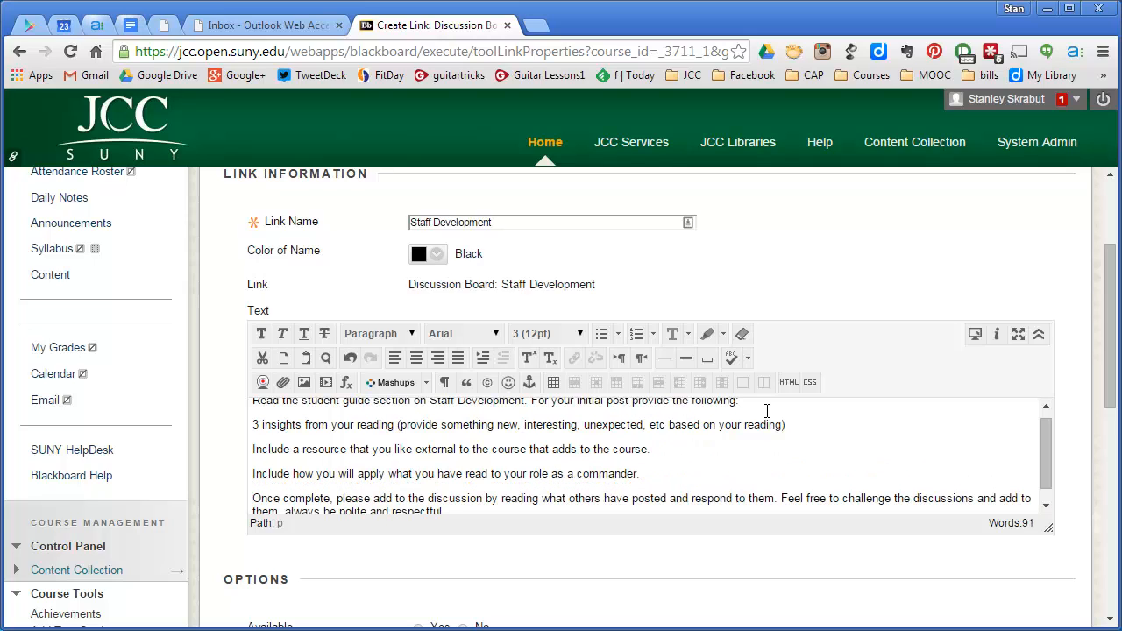
Turn on tracking of the number of views for the Staff Development link.
scroll(693, 443, down, 4)
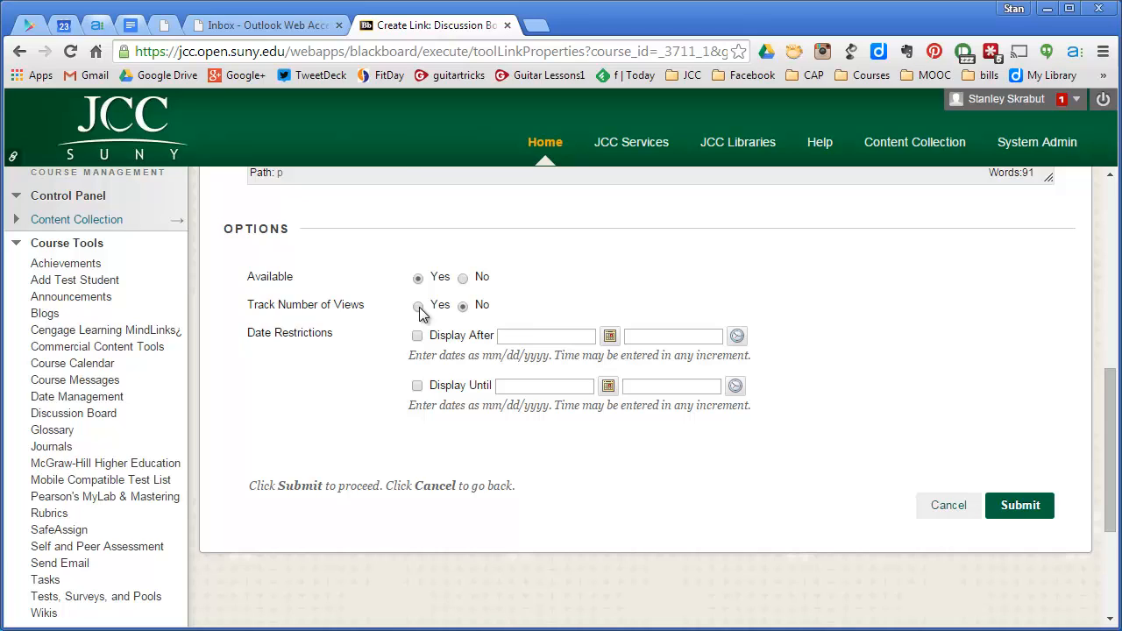
click(420, 308)
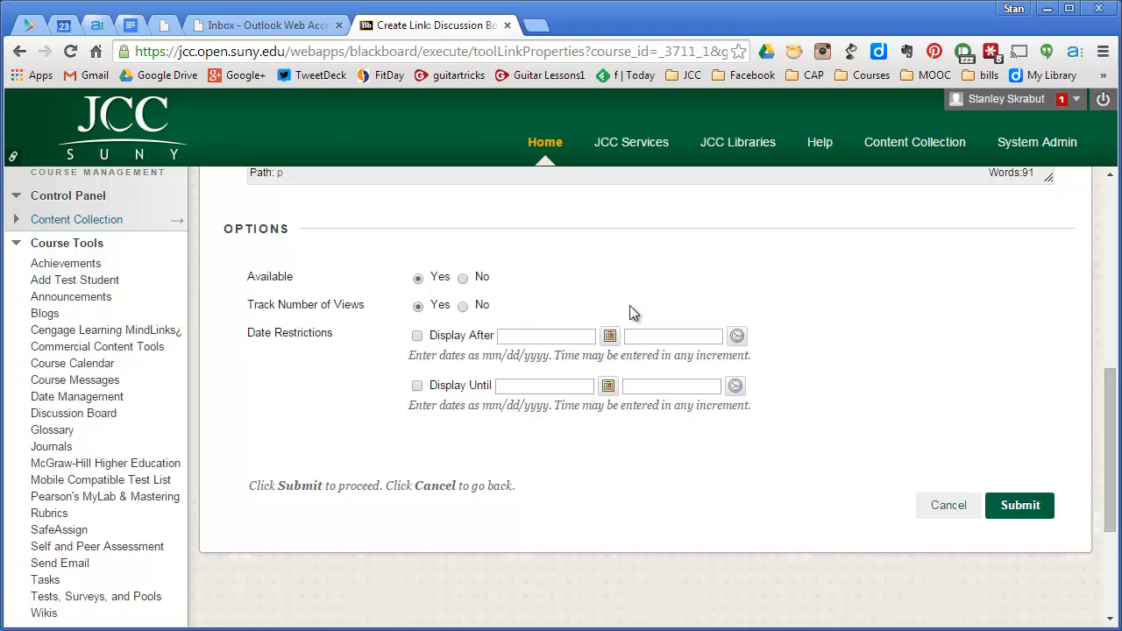
Submit the Staff Development link and open the forum through it from the week 1 folder.
click(1022, 508)
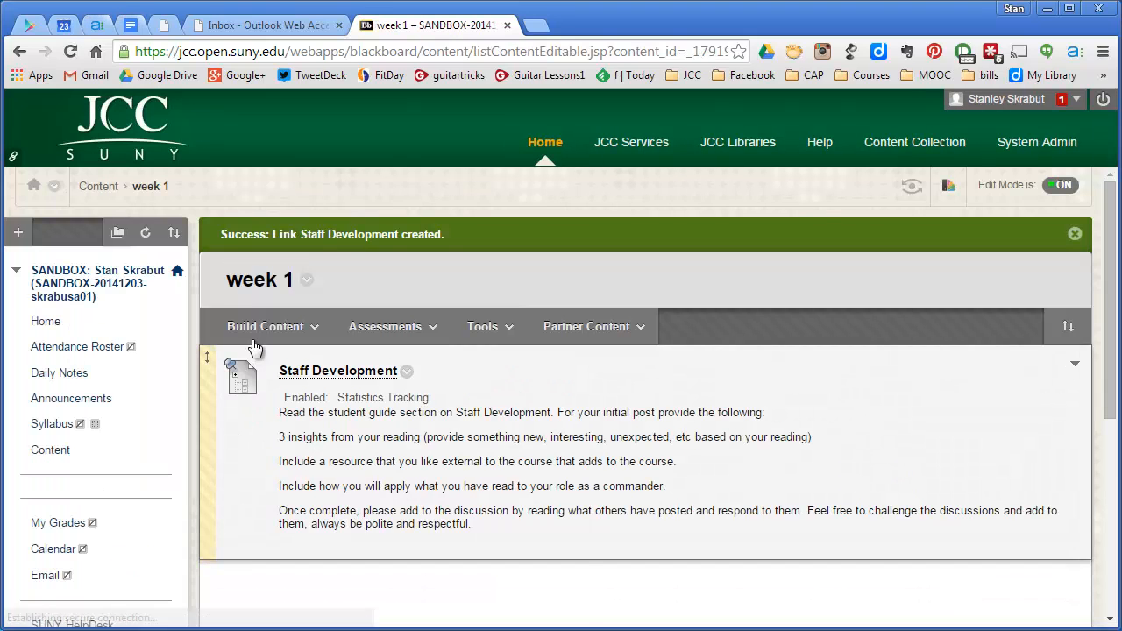
click(256, 338)
scroll(695, 412, down, 1)
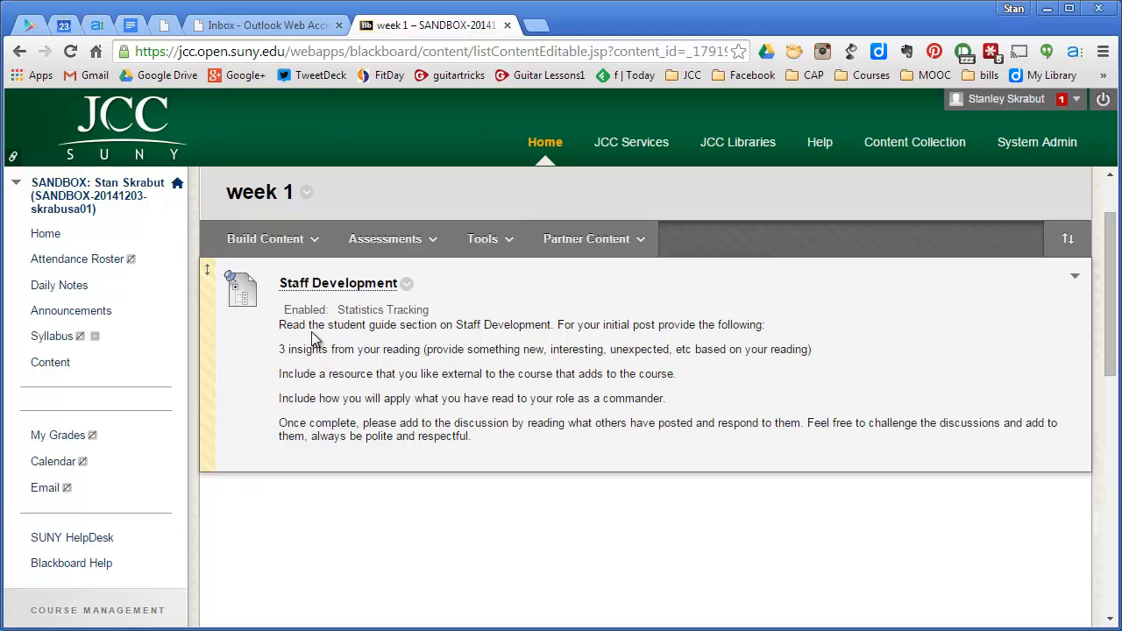
click(336, 285)
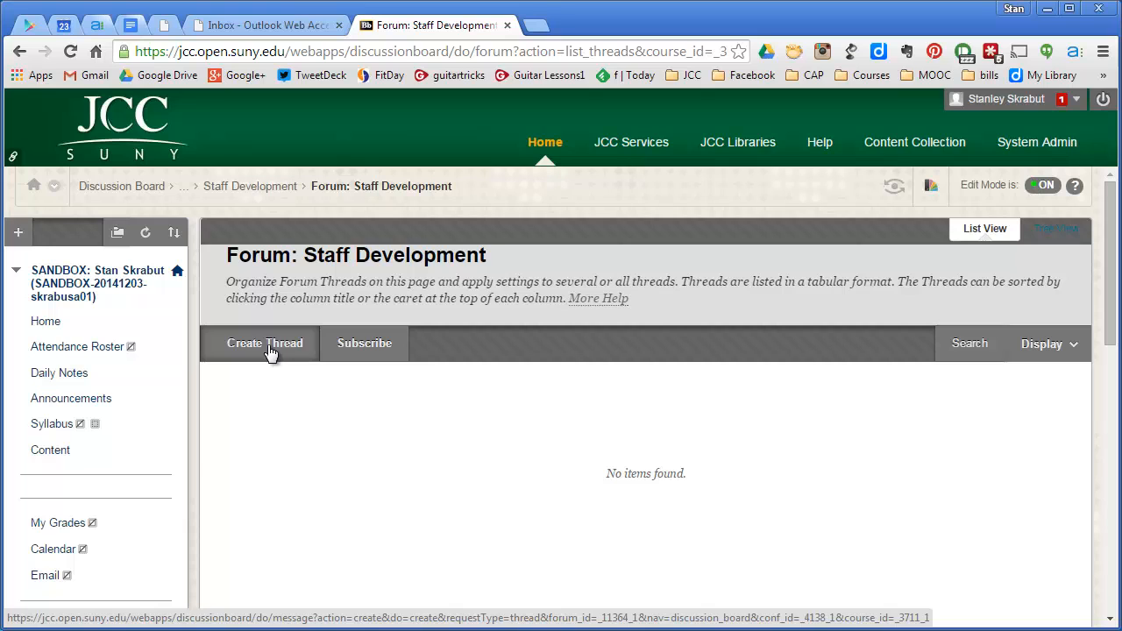
Start a new thread in the Staff Development forum with the subject "My first thread".
click(270, 349)
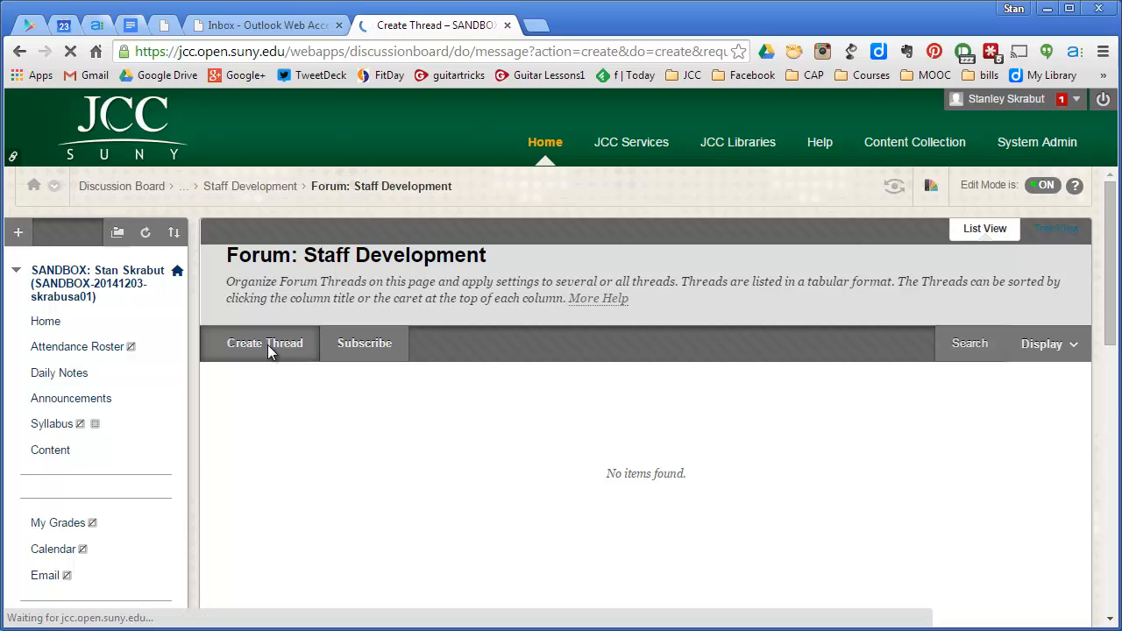
scroll(562, 377, down, 2)
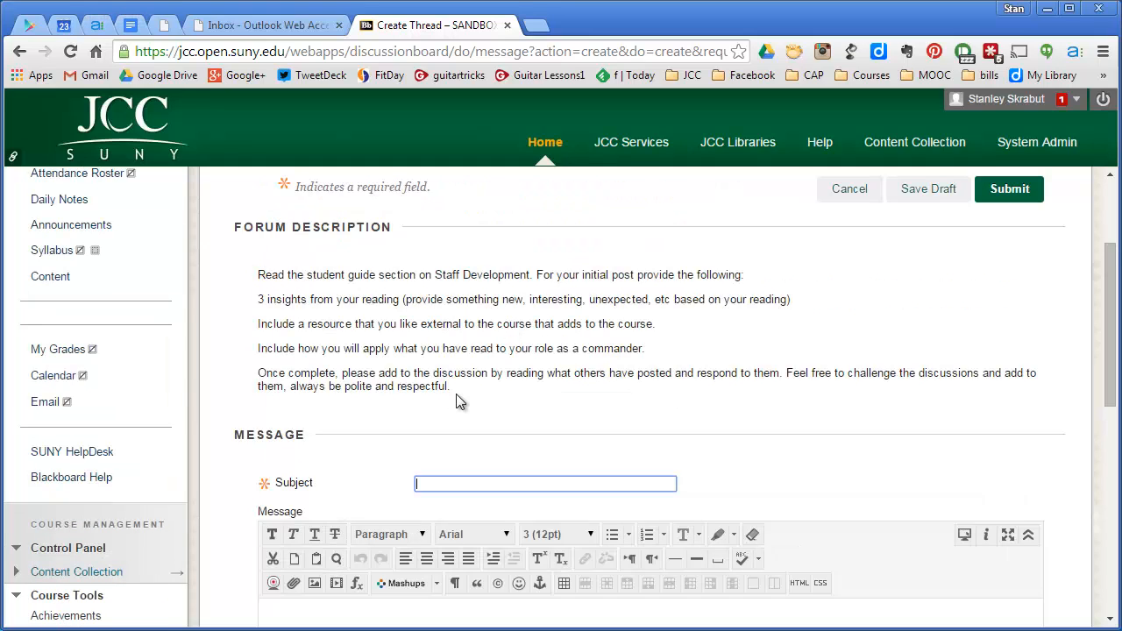
scroll(478, 398, down, 1)
click(490, 398)
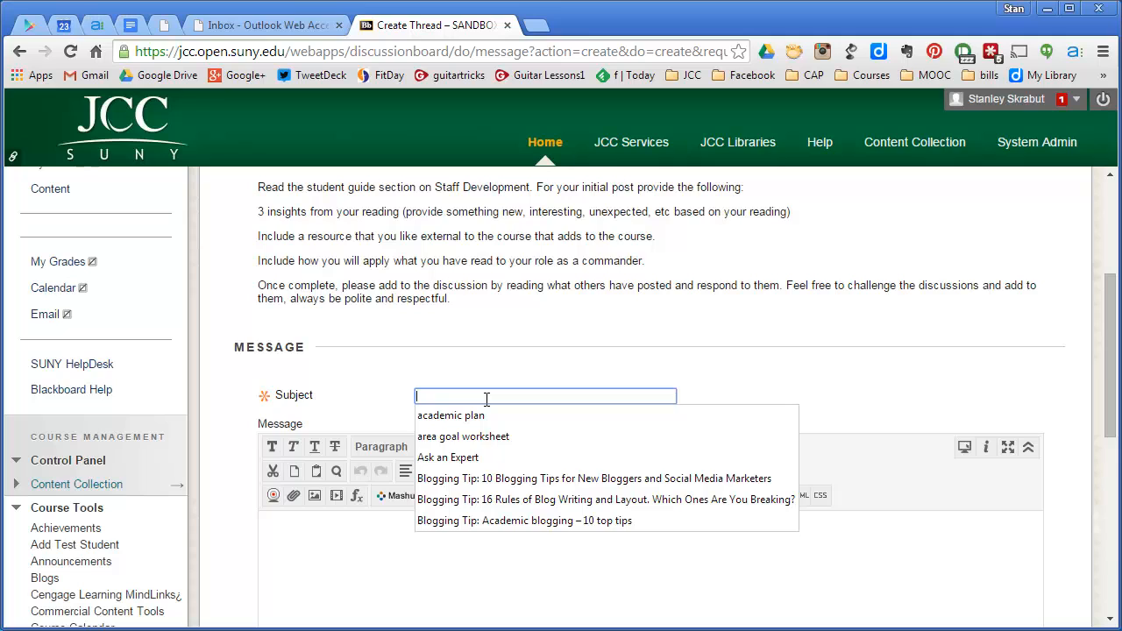
text(My first thread)
key(Down)
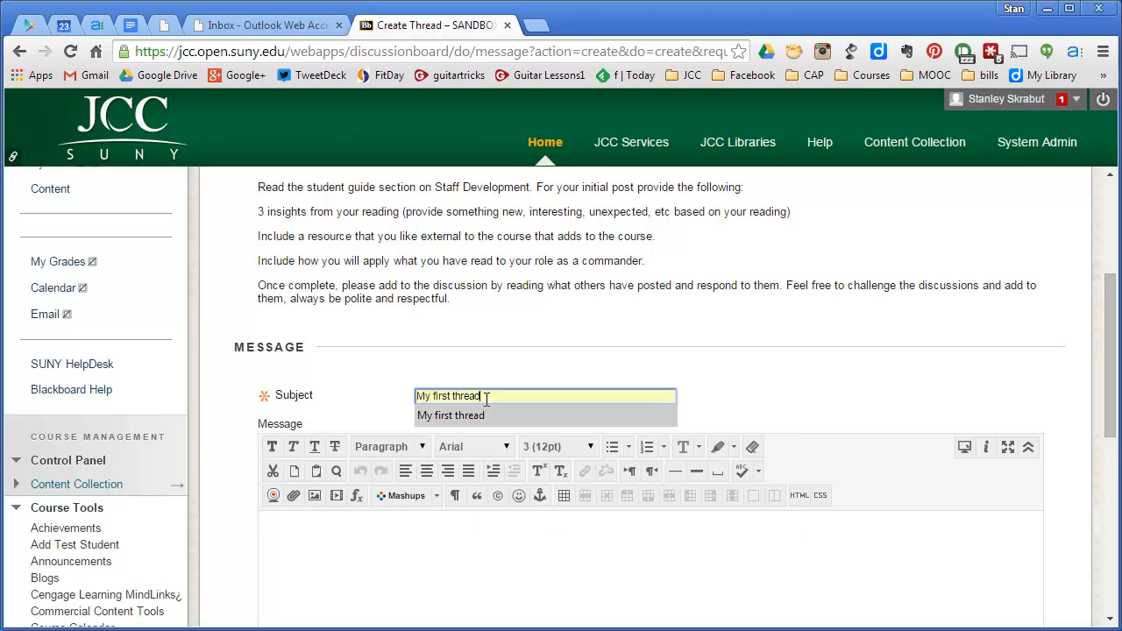
key(Return)
Enter "Here is my input to the discussion." as the thread's message and submit the post.
scroll(497, 382, down, 2)
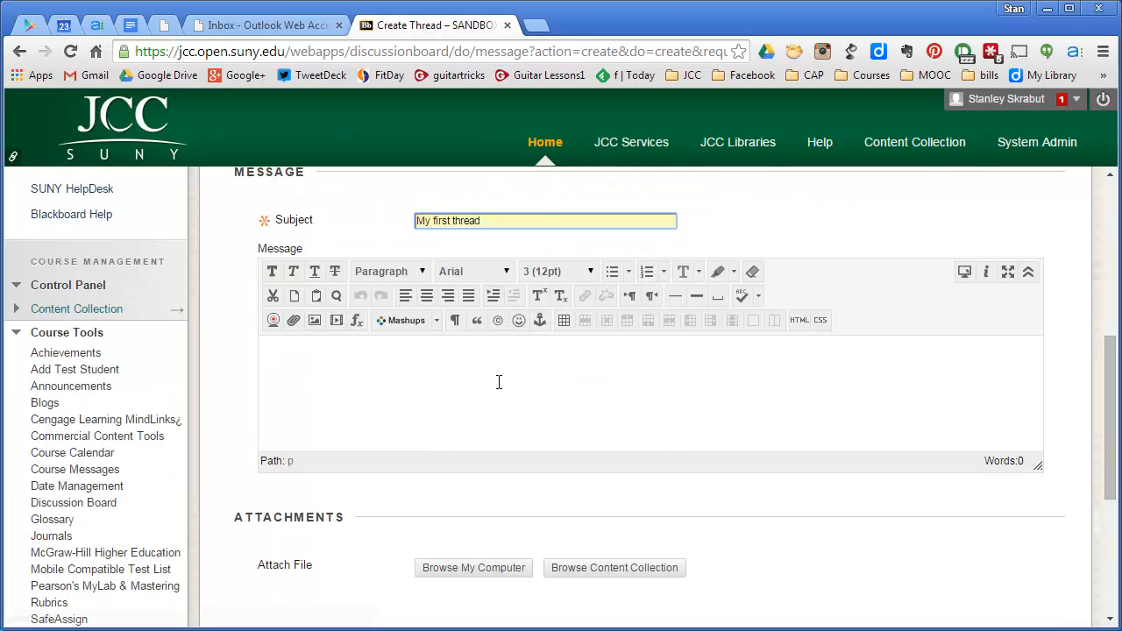
click(388, 371)
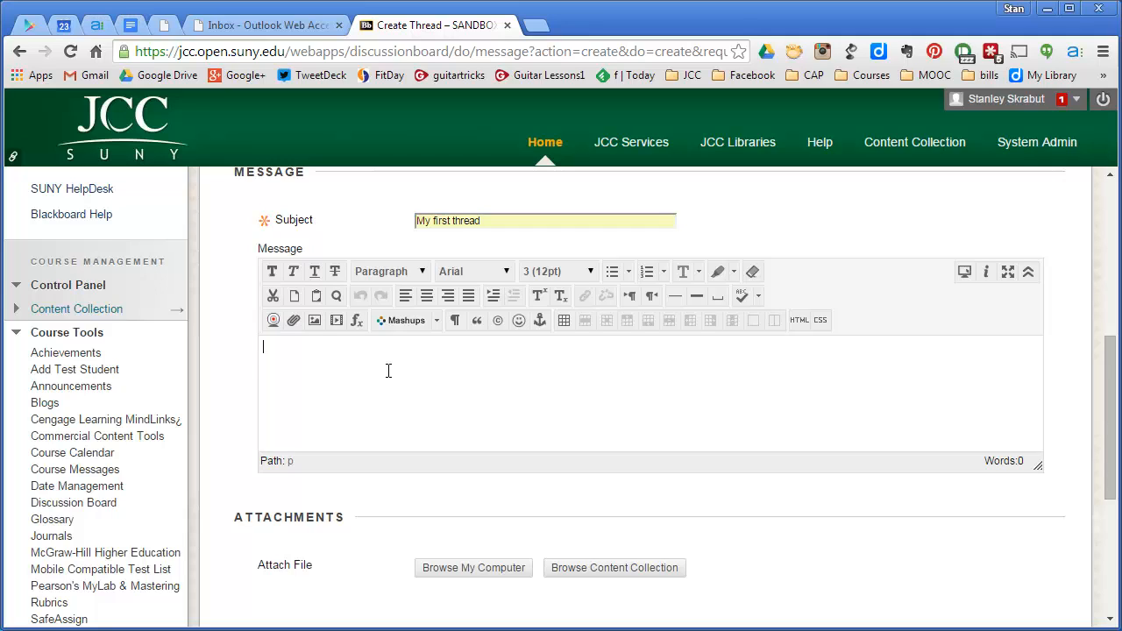
text(Here is my input to the discussion)
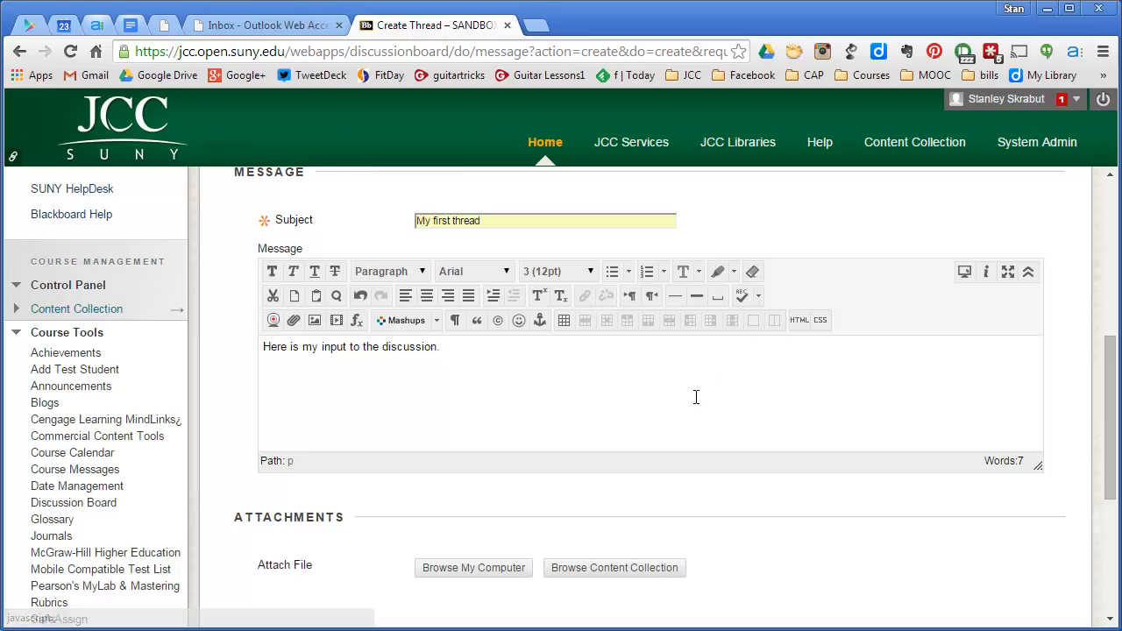
scroll(696, 396, down, 1)
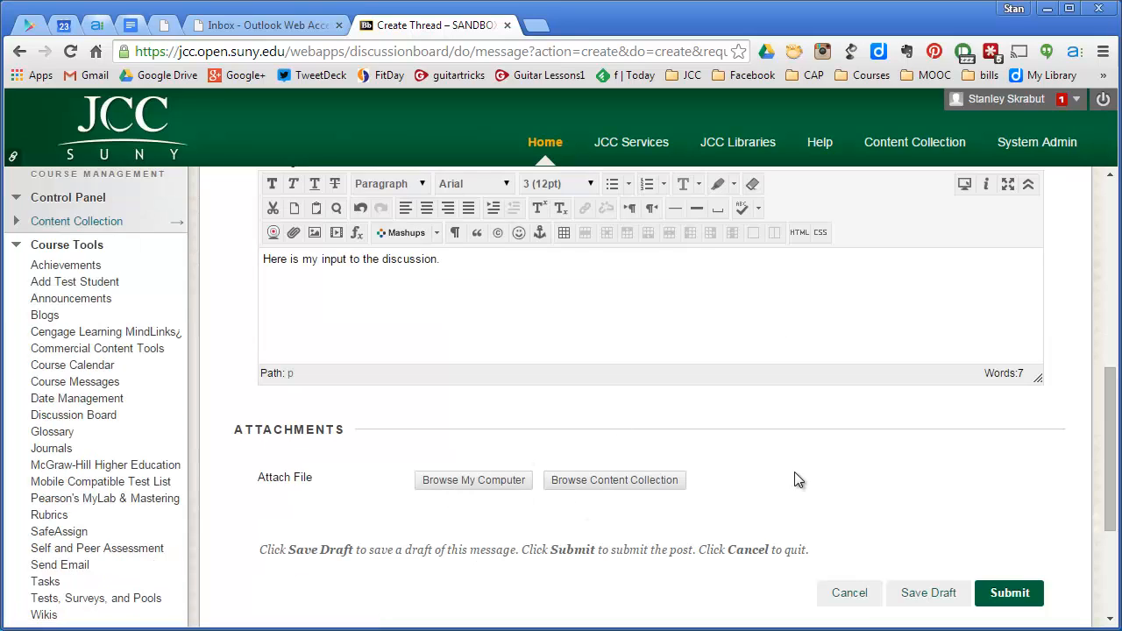
click(1010, 594)
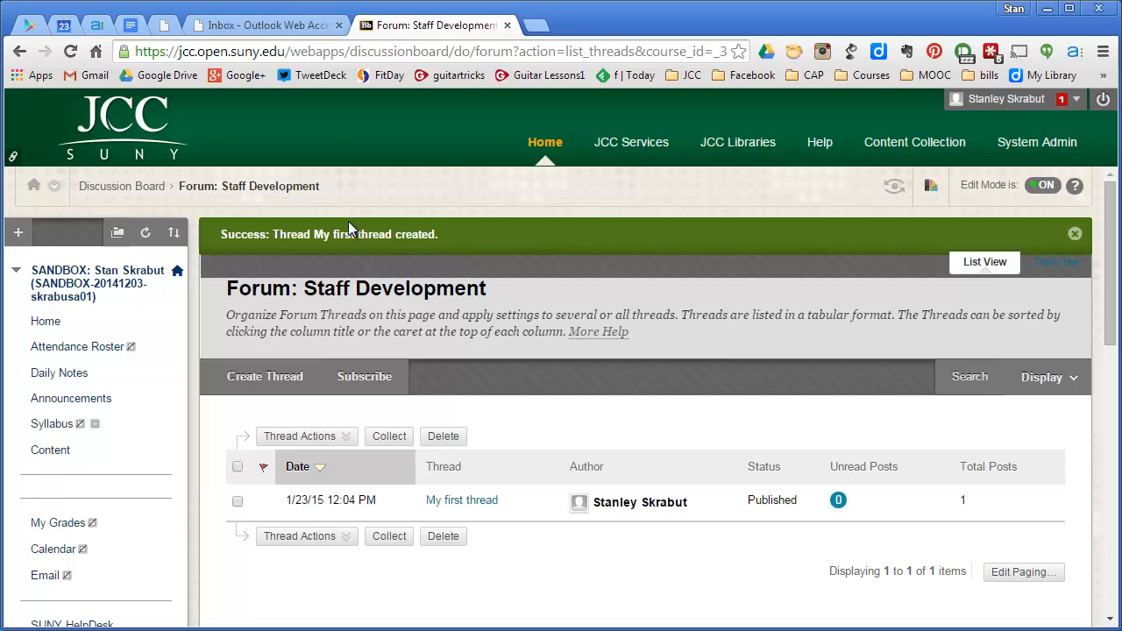
Return to the course content and open the Staff Development forum through its link in the week 1 folder.
click(47, 452)
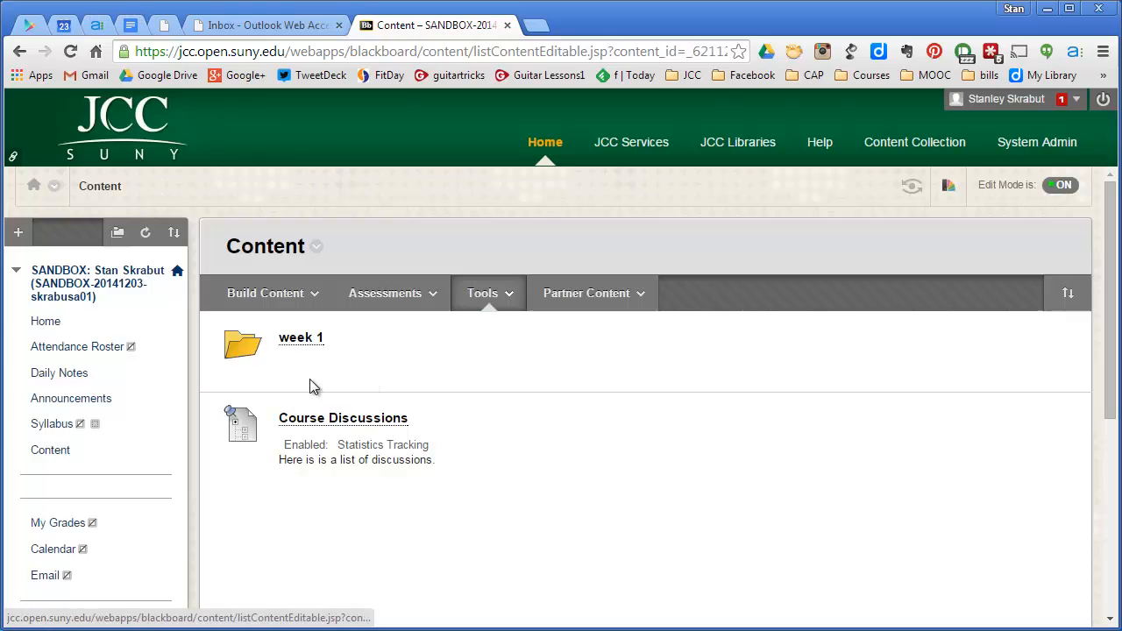
click(299, 342)
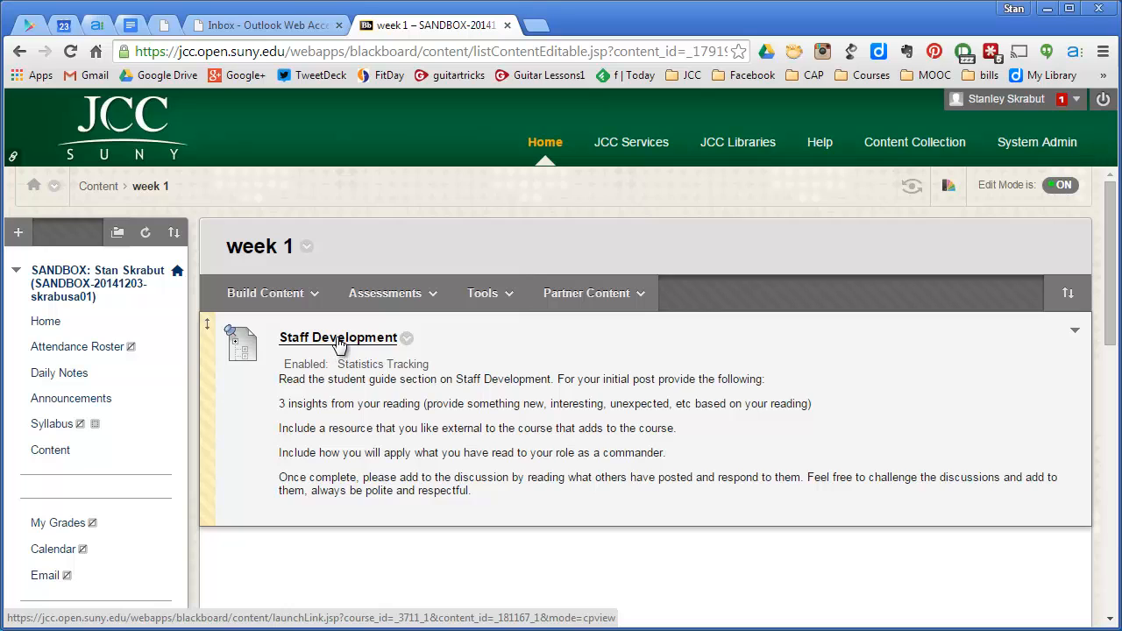
click(338, 348)
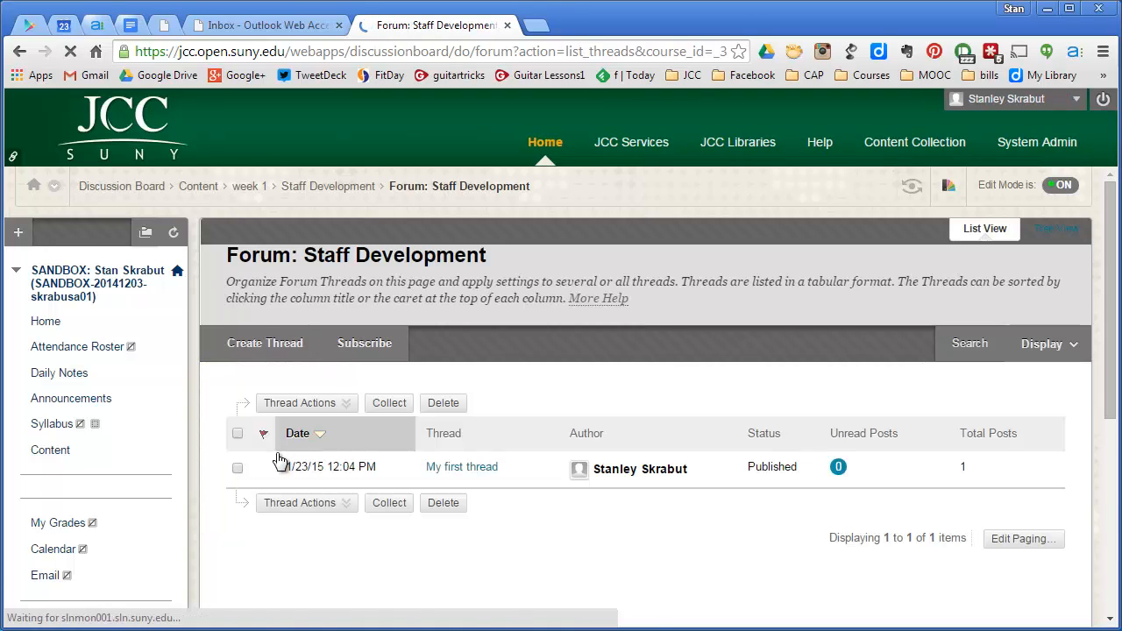
Open Course Discussions from the course content, look through the listed forums, and go back to the content area.
click(49, 451)
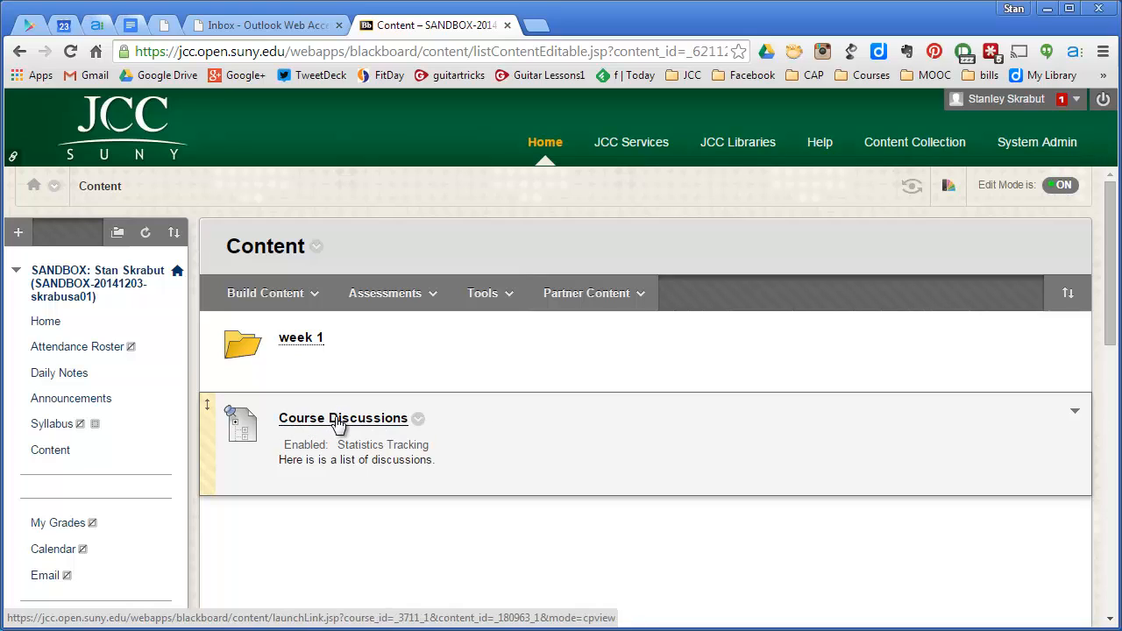
click(302, 423)
scroll(653, 413, down, 2)
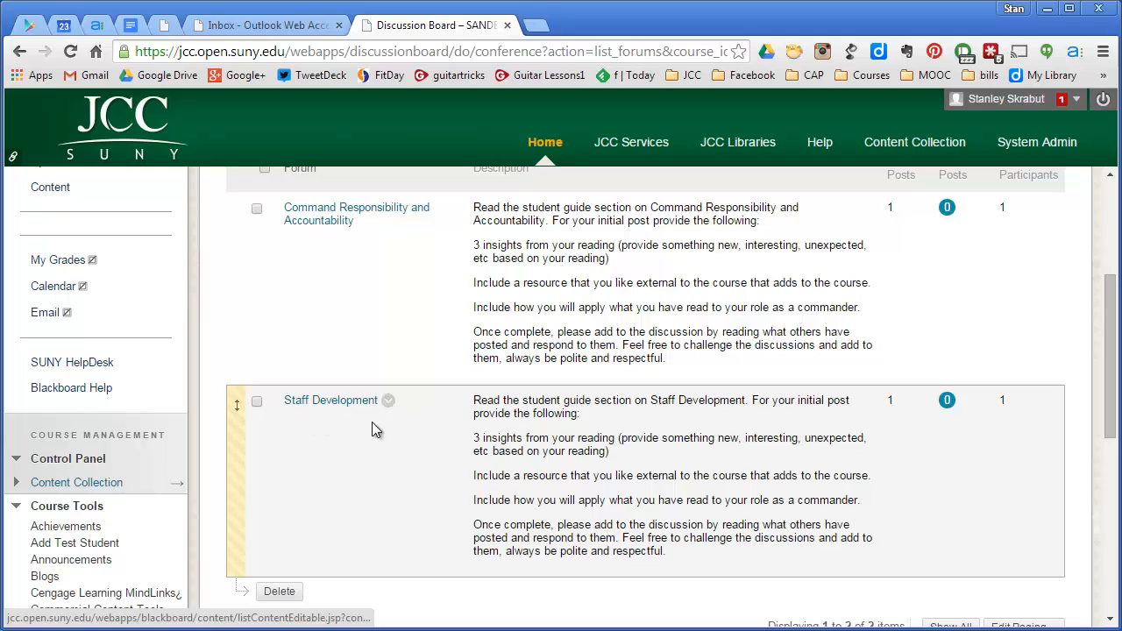
scroll(567, 400, up, 3)
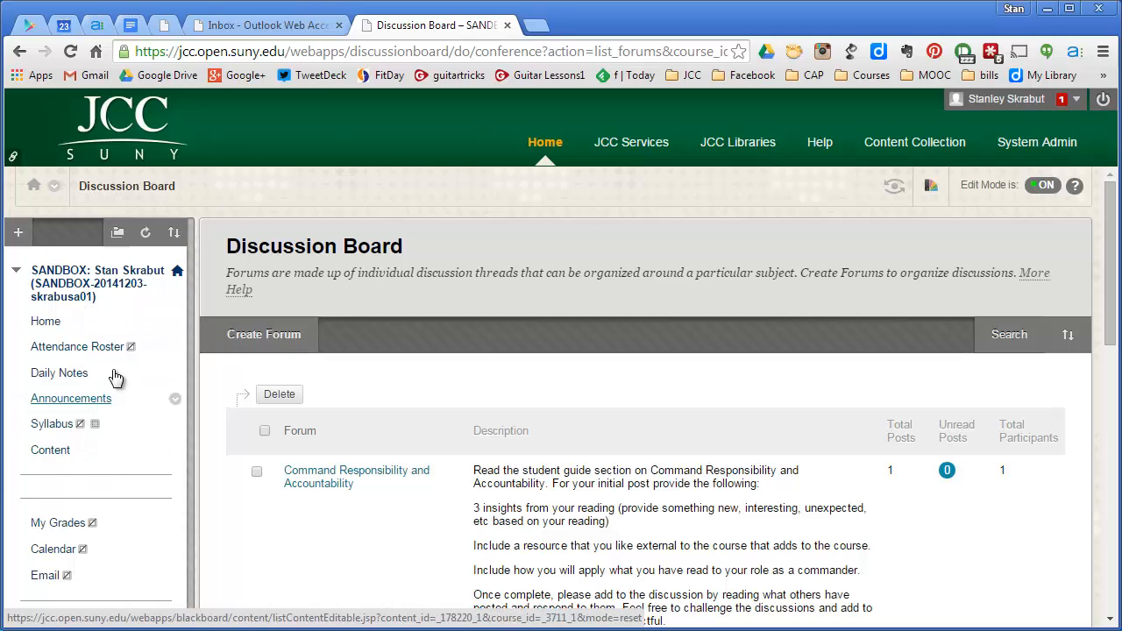
click(51, 450)
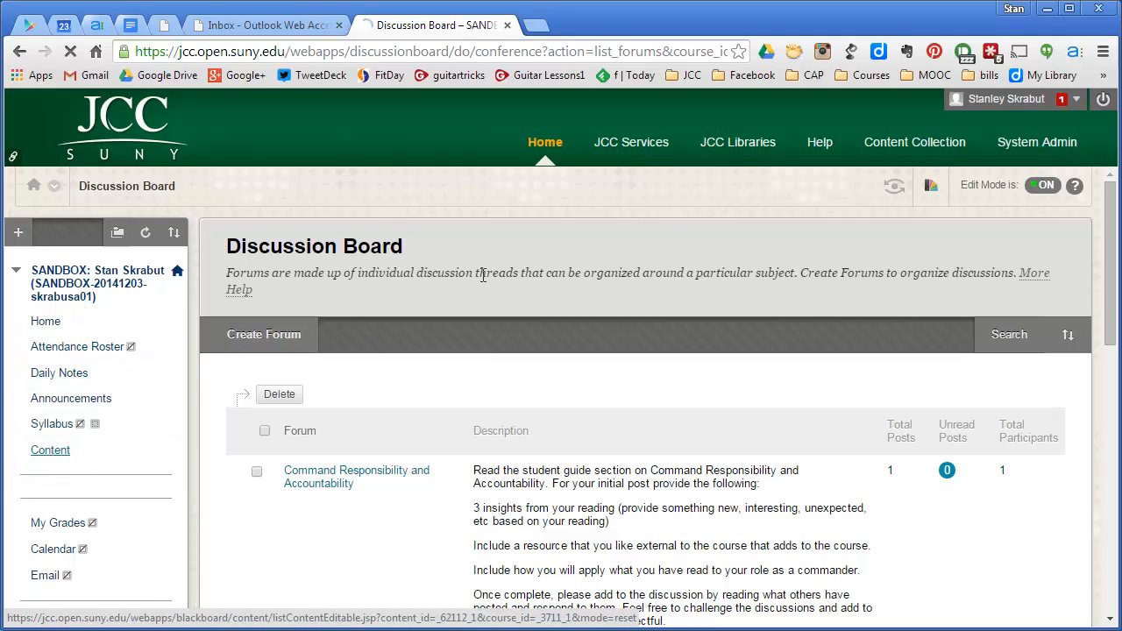